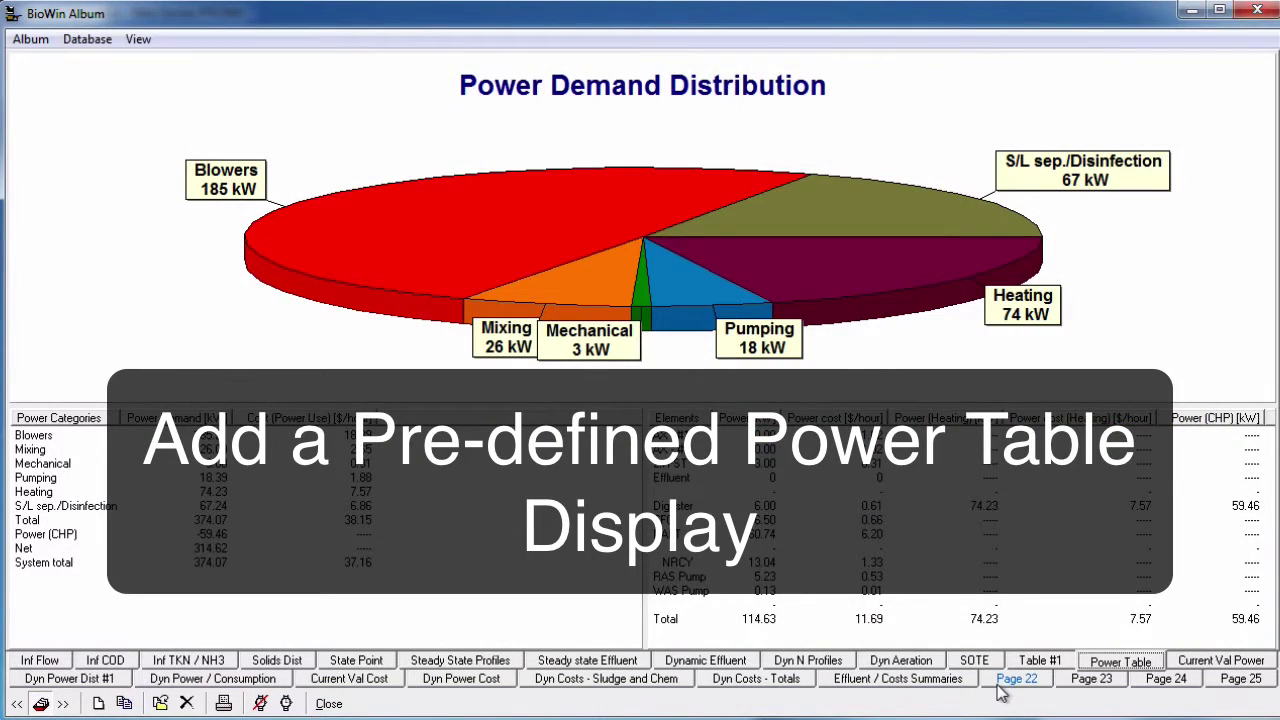
Step: On blank Page 22, start a new power/costs table from the page's Power table option
left_click(1005, 682)
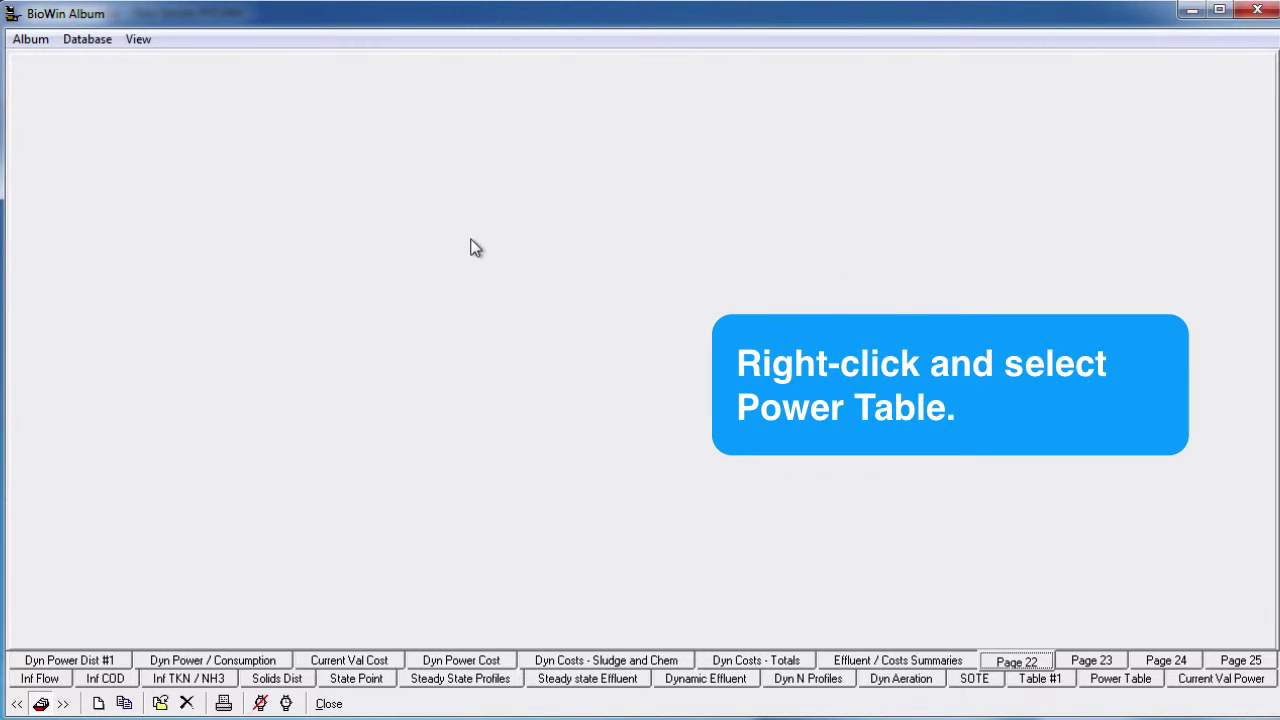
right_click(475, 248)
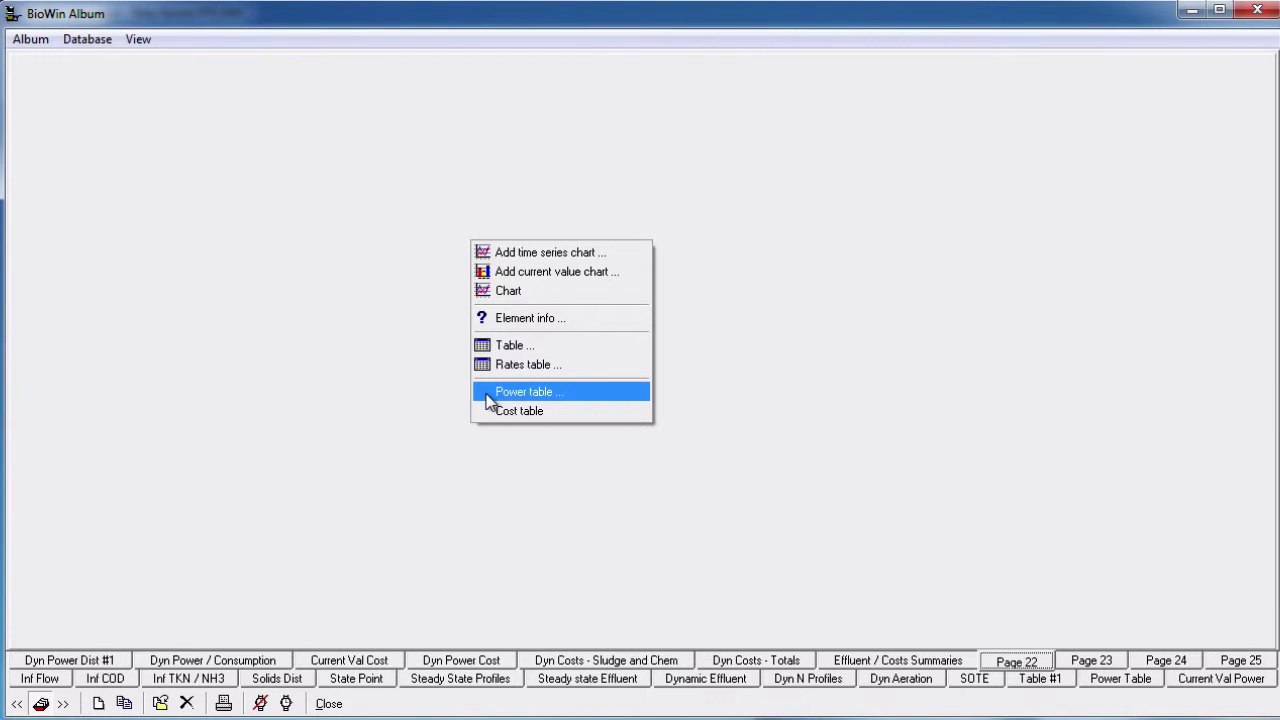
left_click(520, 391)
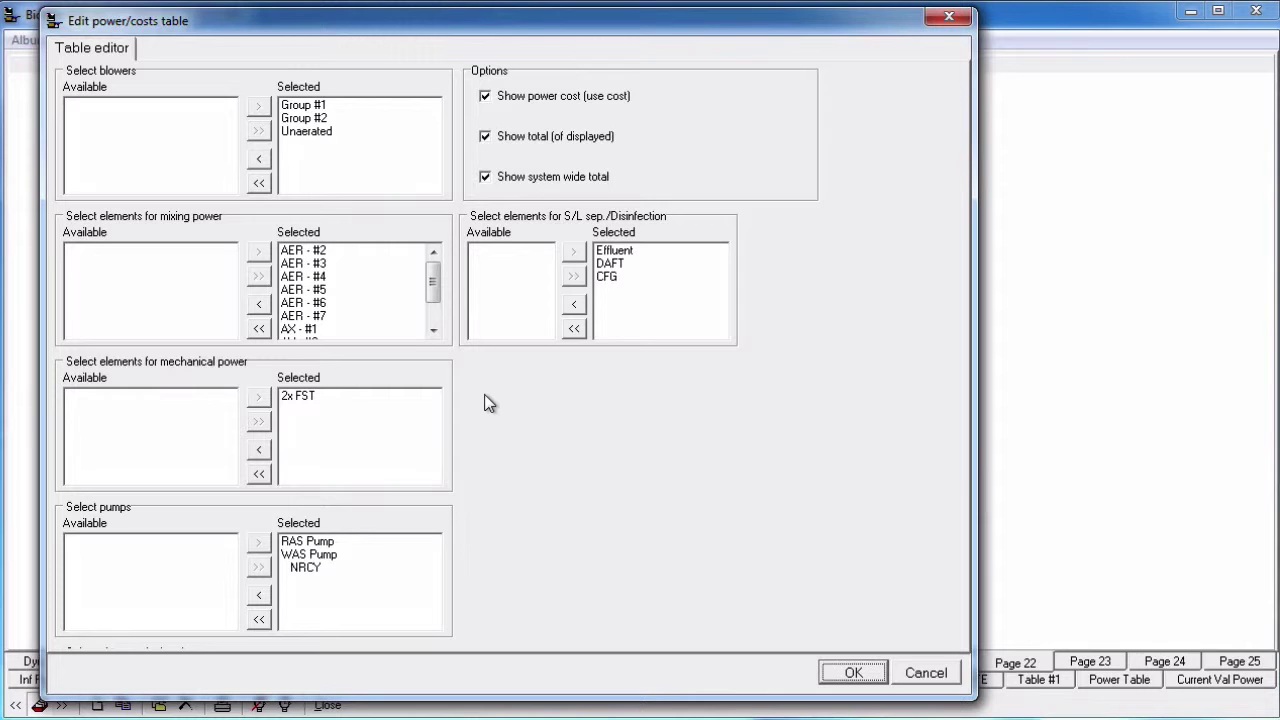
Step: Limit the power table's blowers to Group #1, Group #2 and Unaerated, and confirm the table
left_click(322, 105)
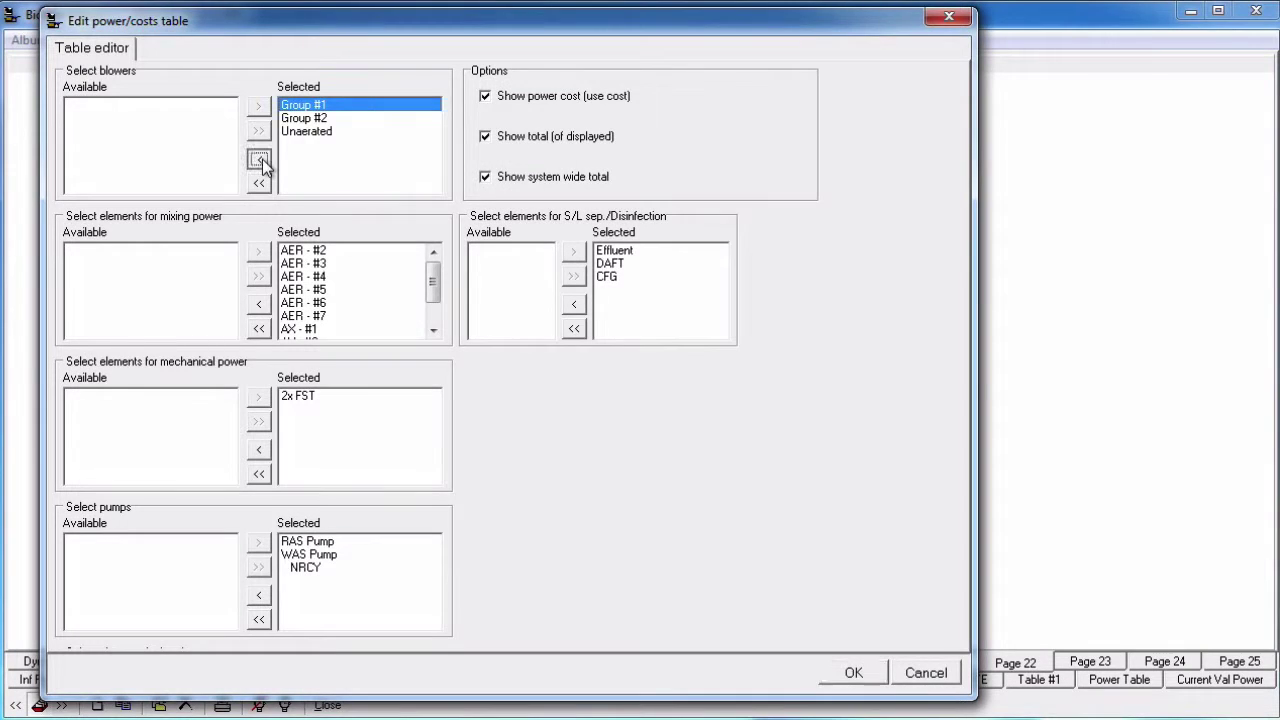
left_click(259, 160)
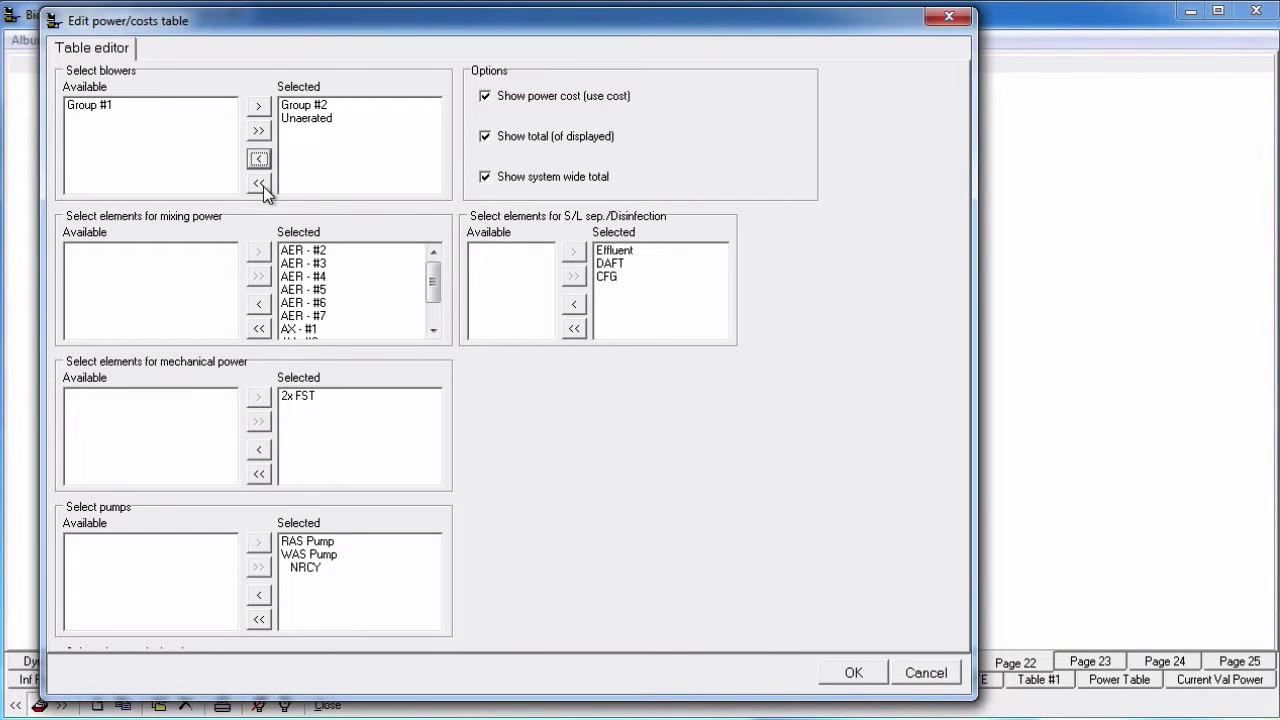
left_click(263, 186)
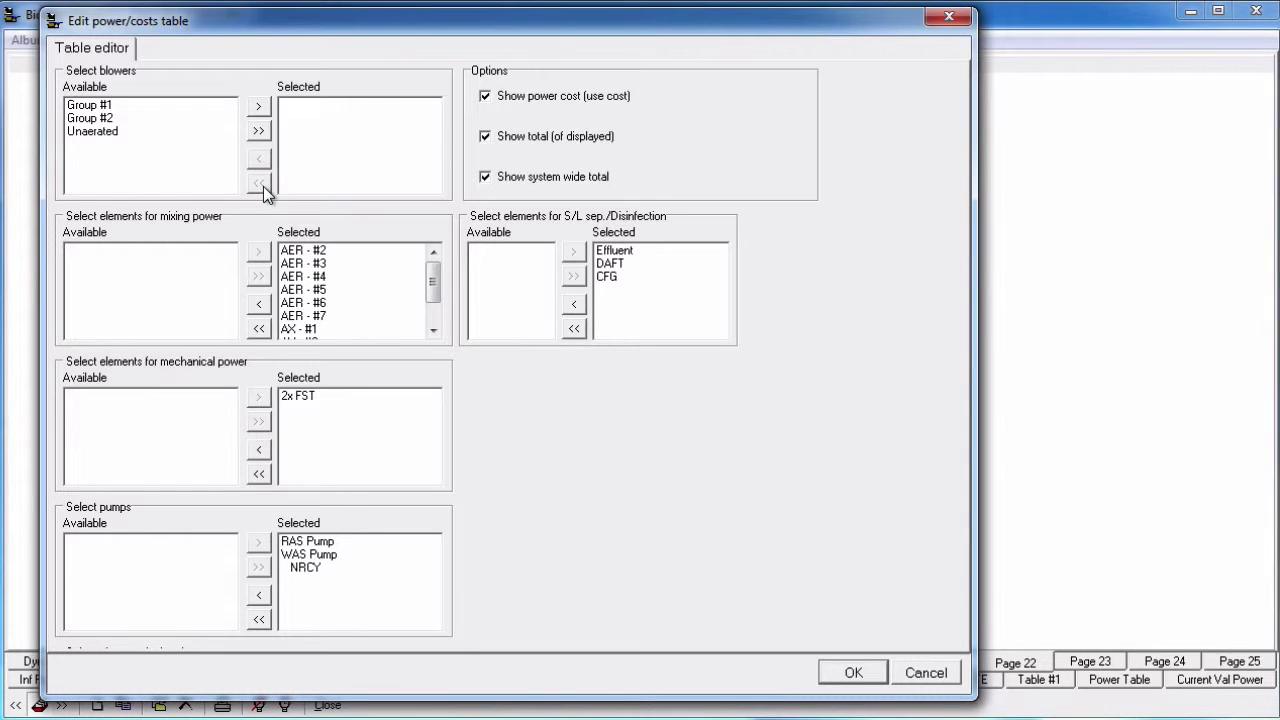
double_click(156, 104)
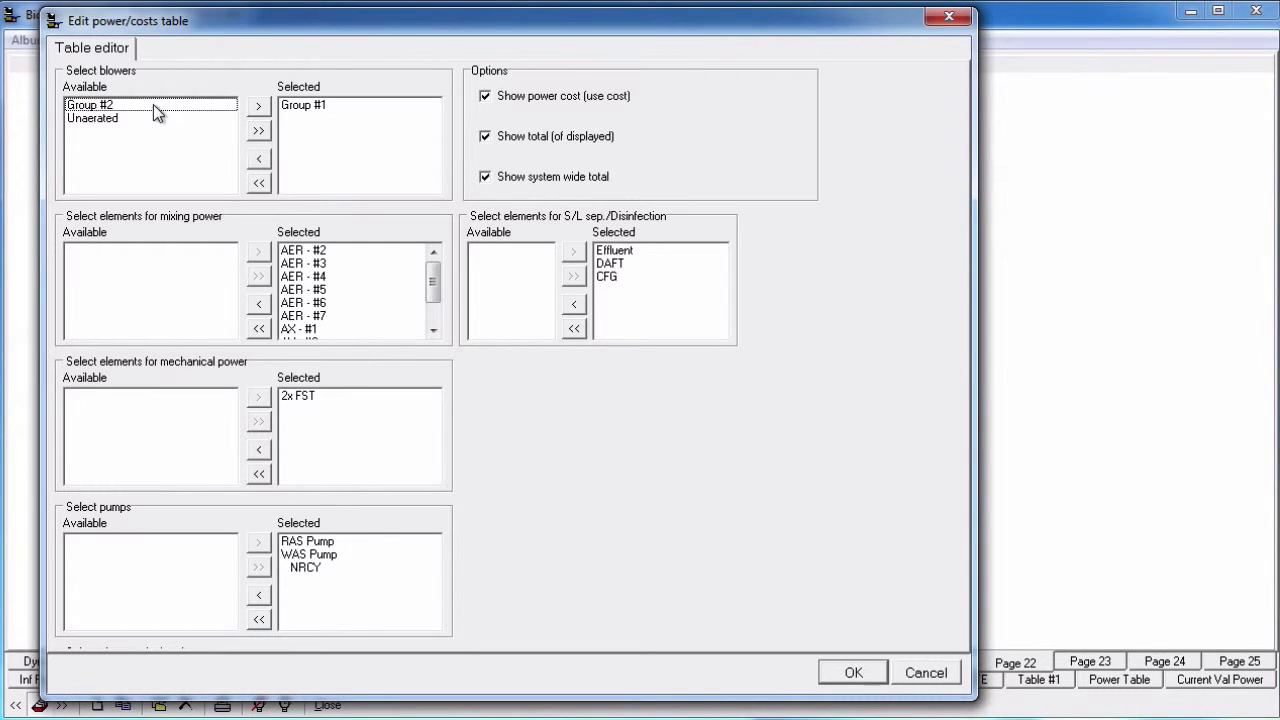
double_click(153, 104)
double_click(149, 104)
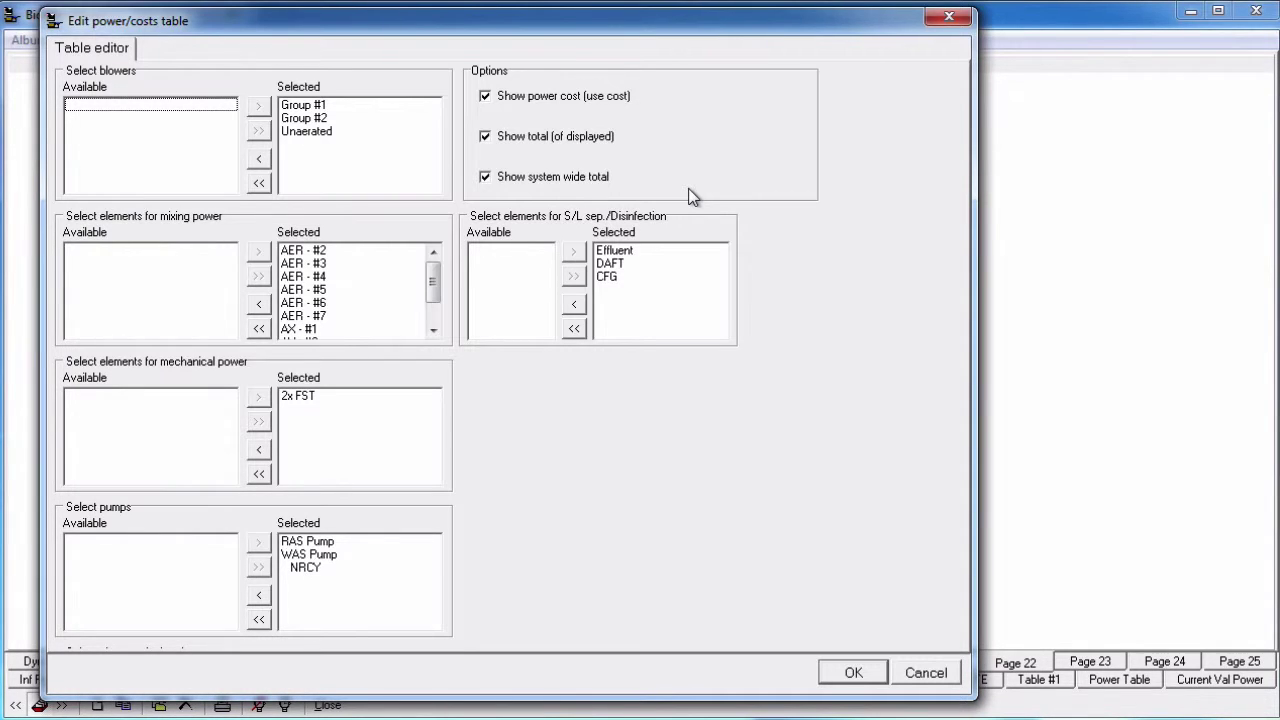
left_click(845, 676)
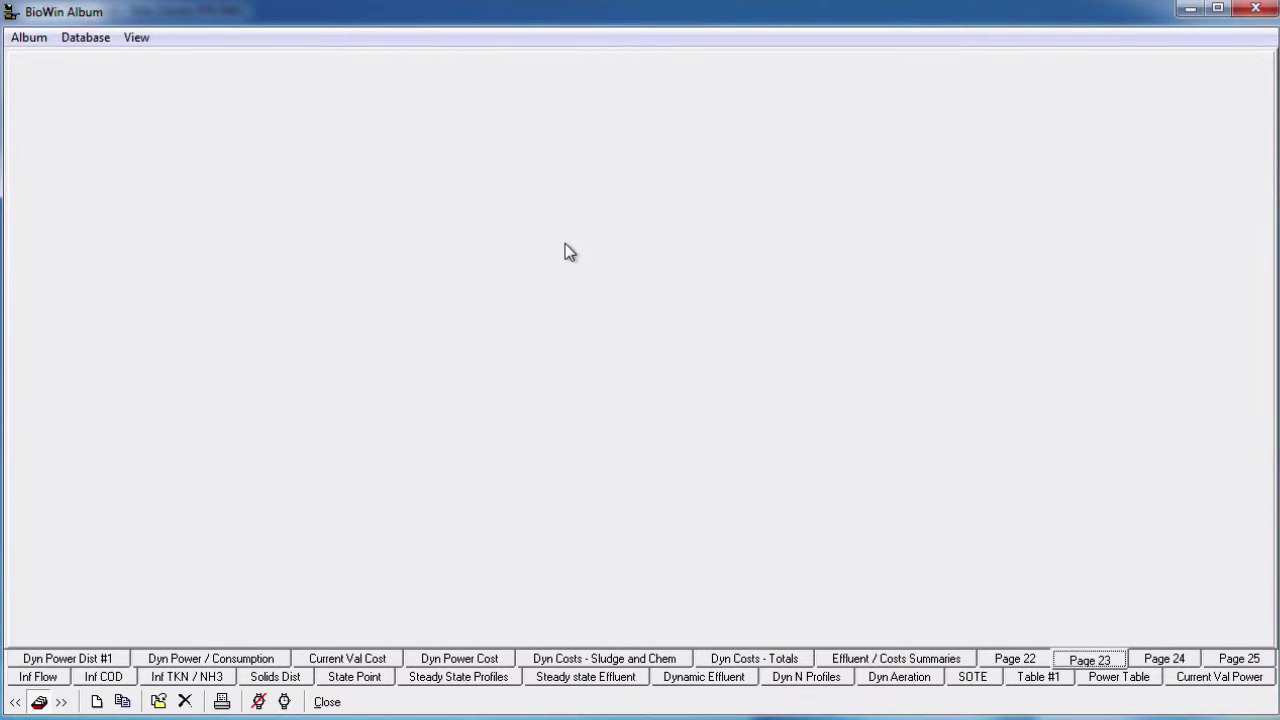
Step: Start a new general table on Page 23 via the page's Table option
right_click(565, 251)
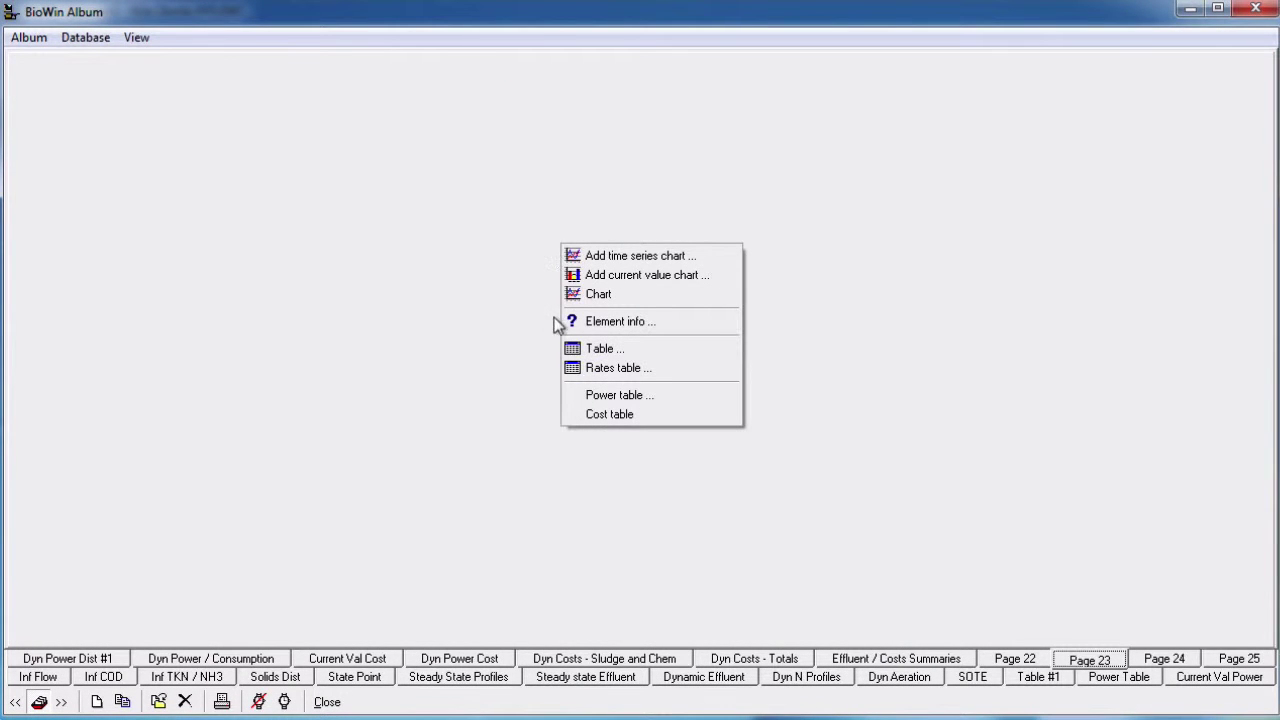
left_click(629, 349)
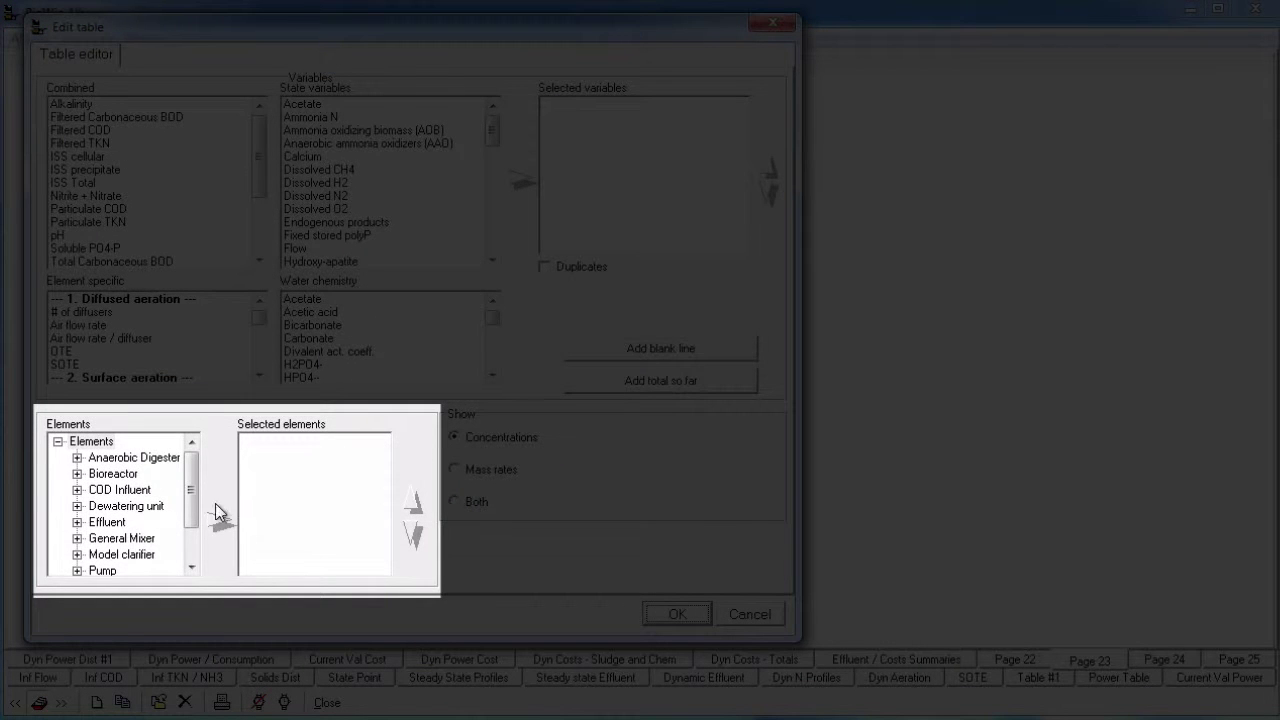
Step: Add the AX - #1 and AX - #2 reactors to the table's elements, removing the AER reactors
left_click(77, 473)
scroll(190, 494, "down", 2)
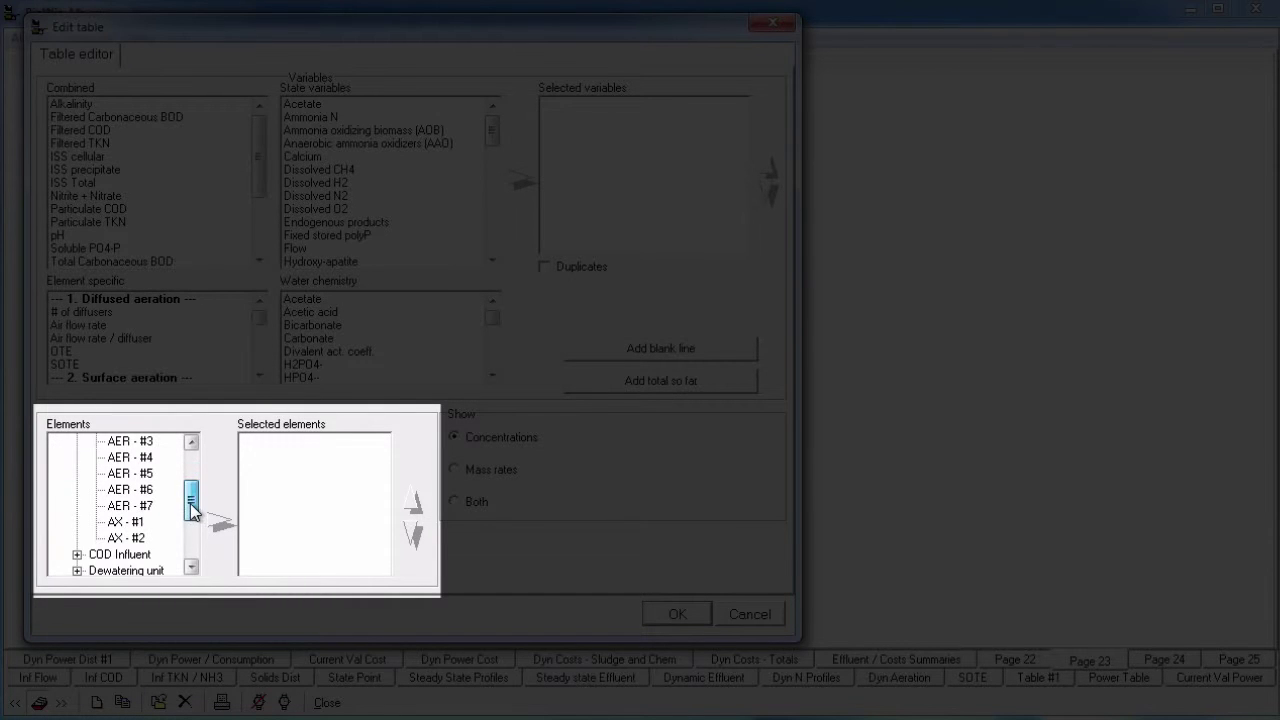
left_click(142, 522)
left_click(219, 521)
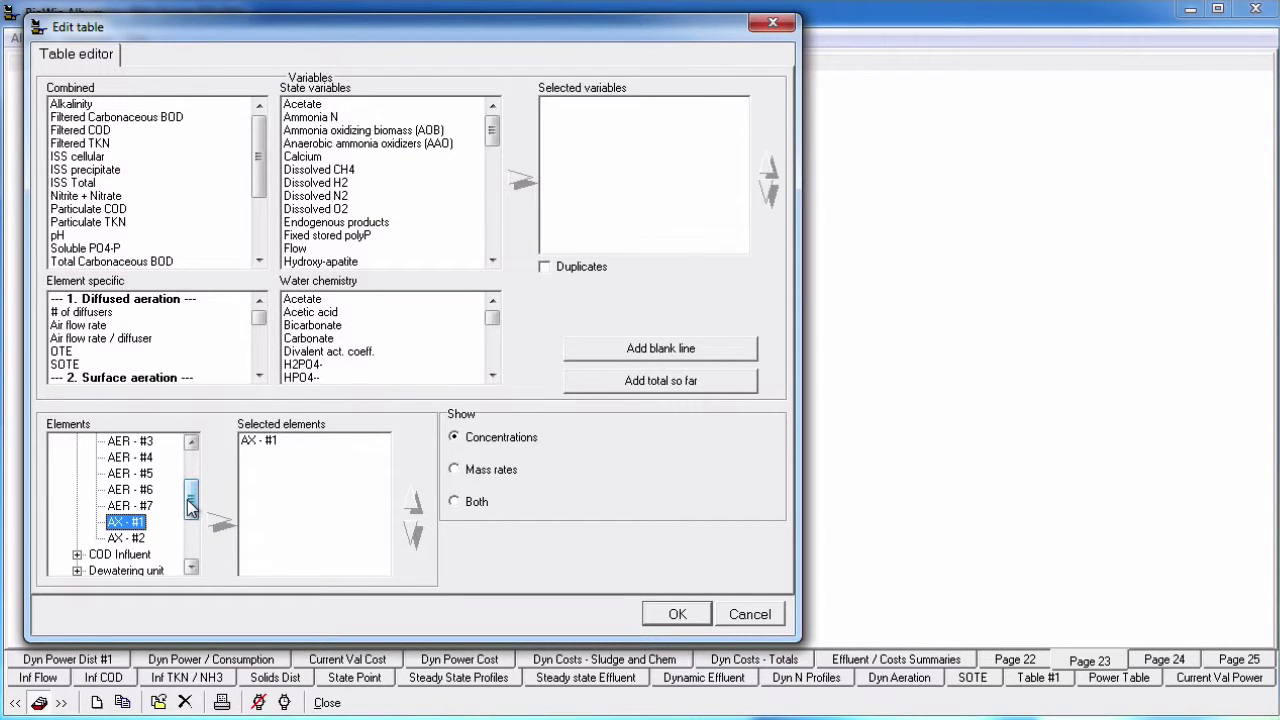
scroll(190, 505, "up", 3)
left_click(113, 474)
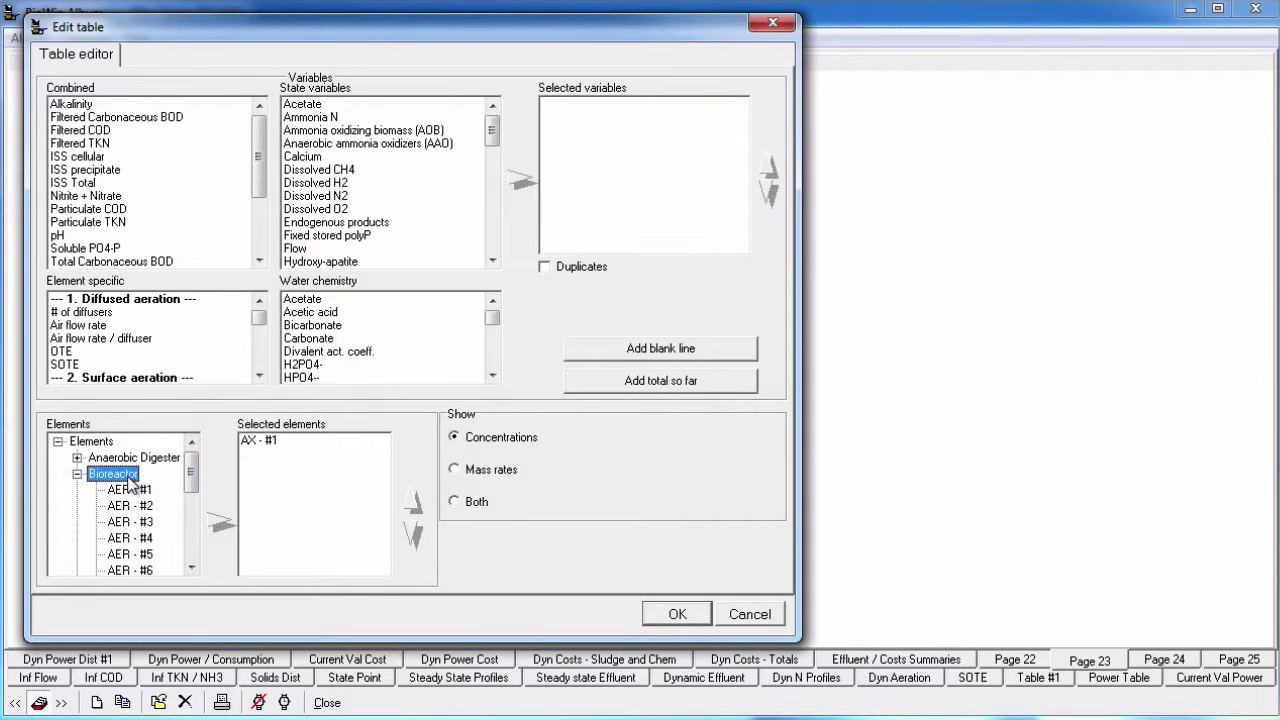
left_click(217, 523)
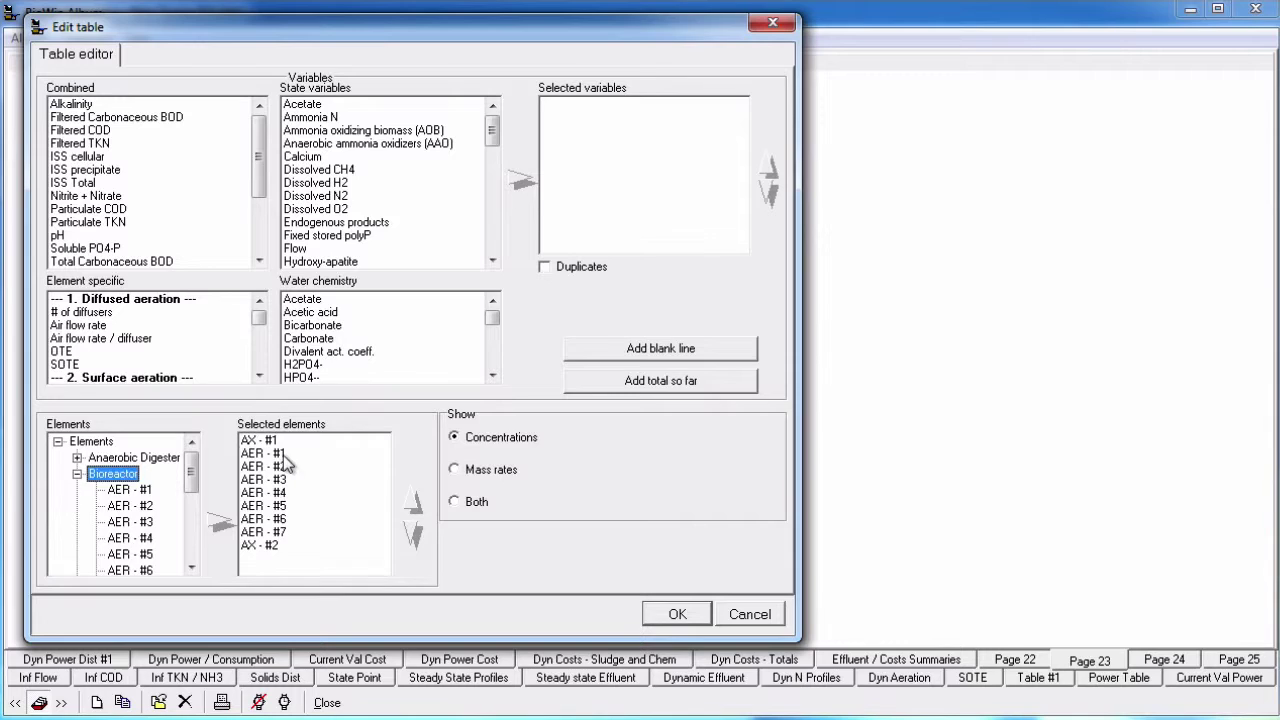
left_click_drag(283, 455, 285, 540)
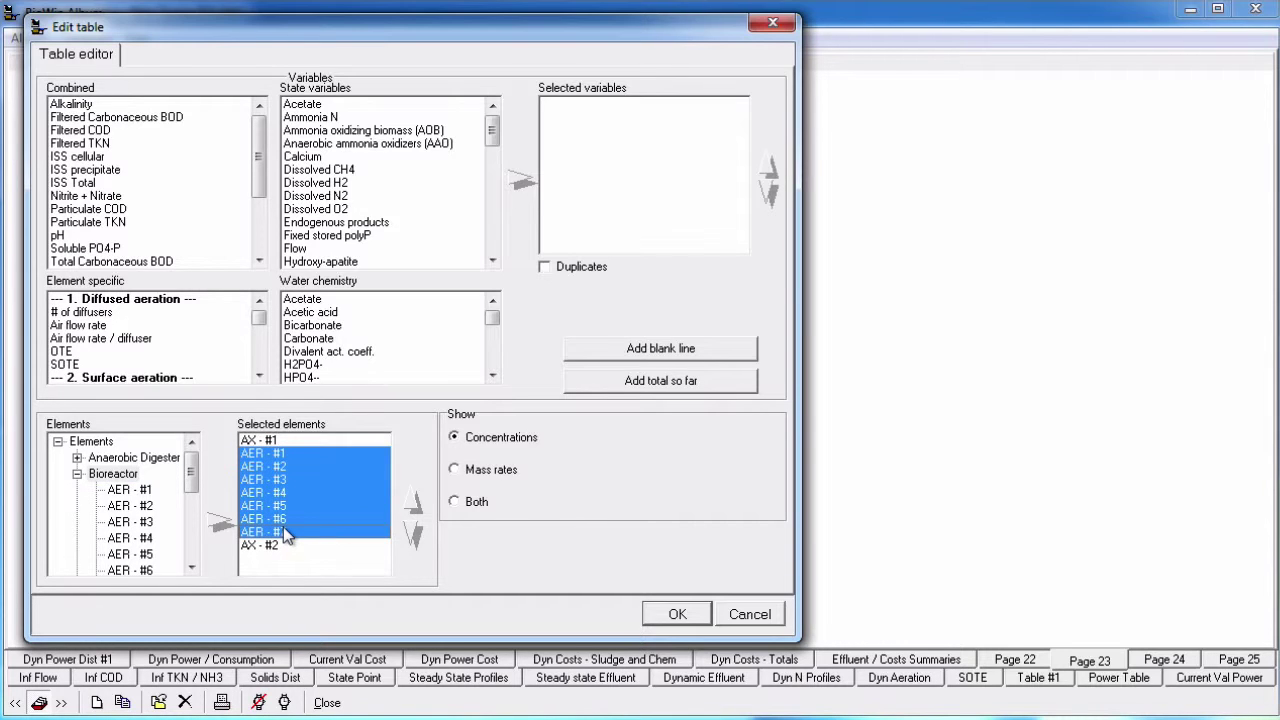
key("Delete")
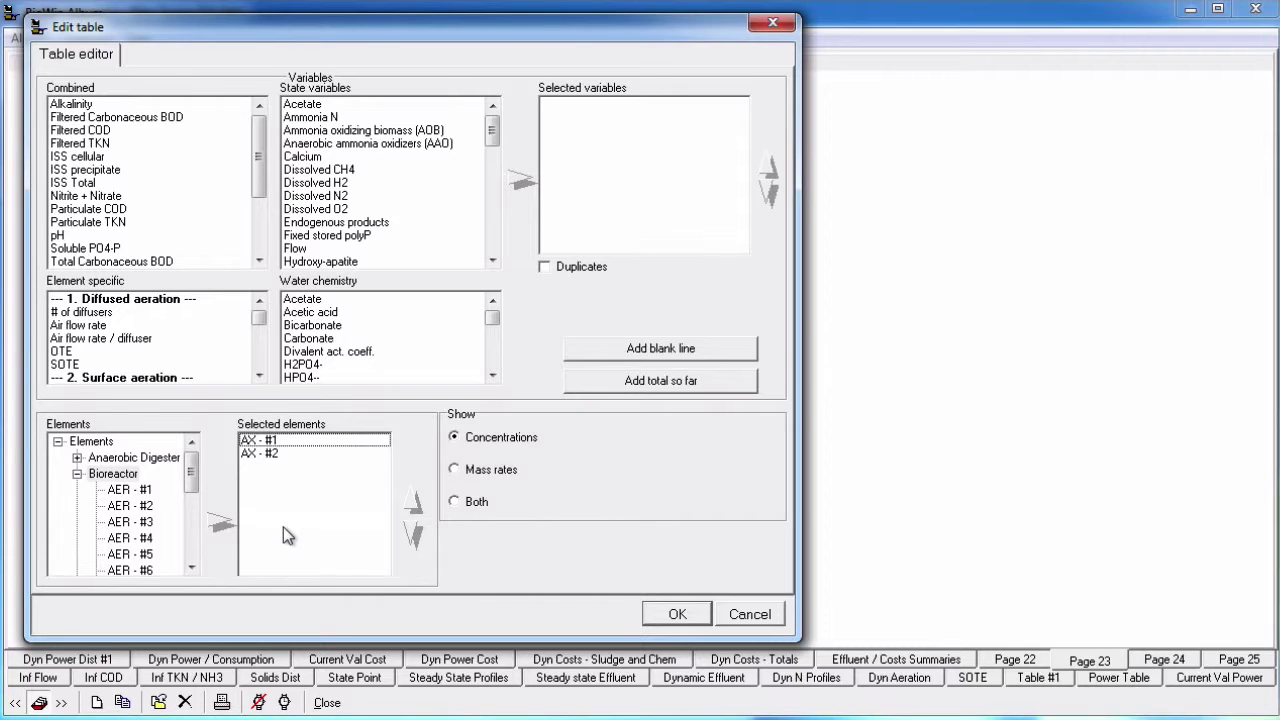
Step: Add the 2x FST clarifier and order the elements AX - #1, AX - #2, 2x FST
left_click_drag(192, 490, 195, 545)
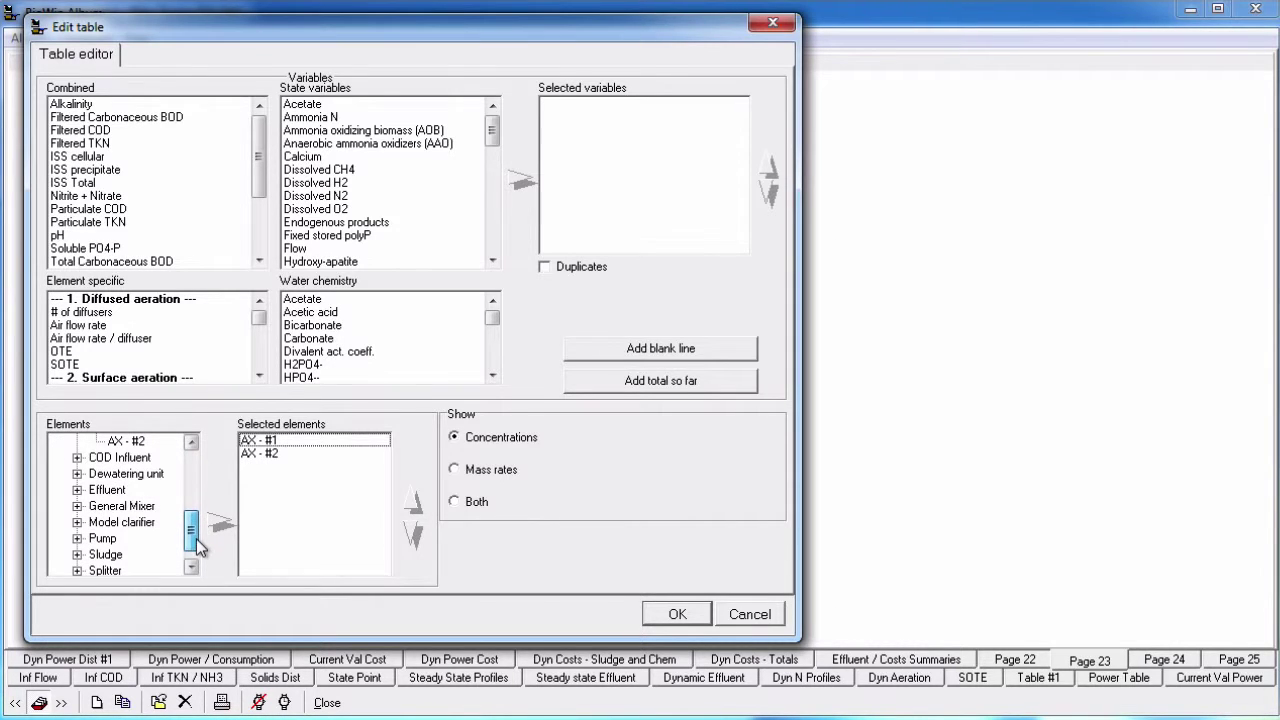
left_click(101, 523)
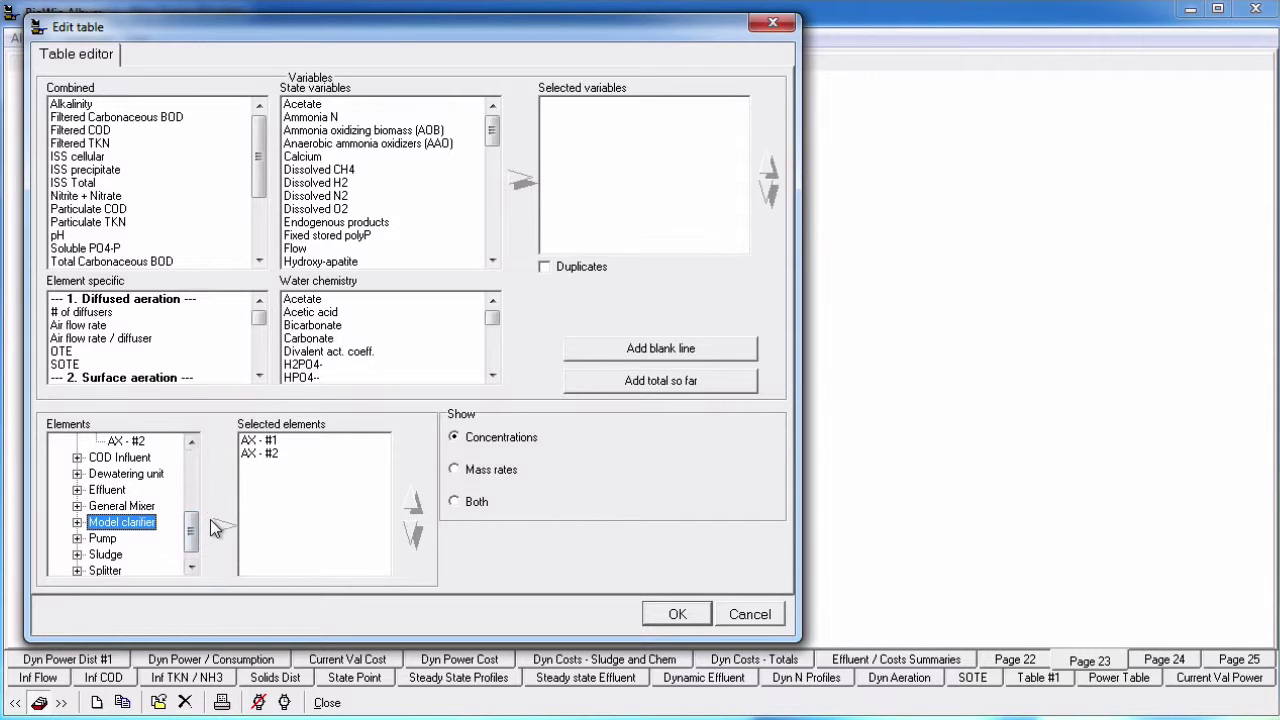
left_click(216, 523)
left_click(316, 466)
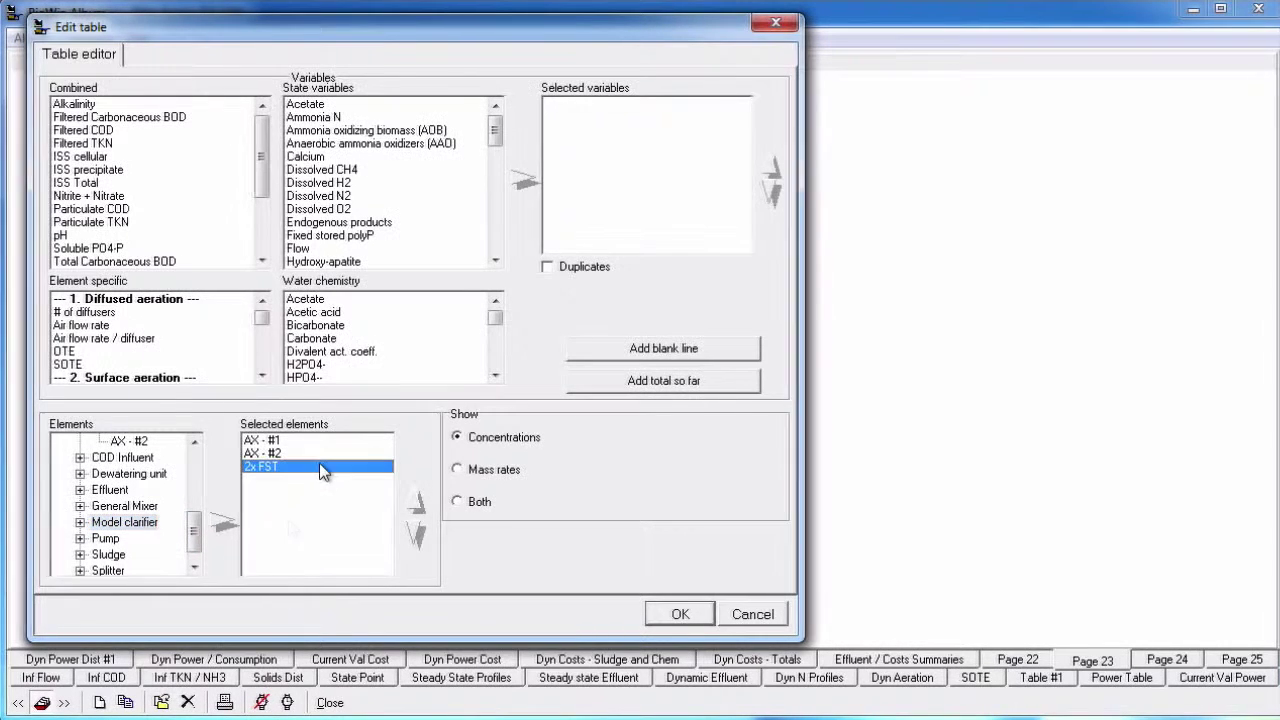
left_click(418, 503)
left_click(418, 537)
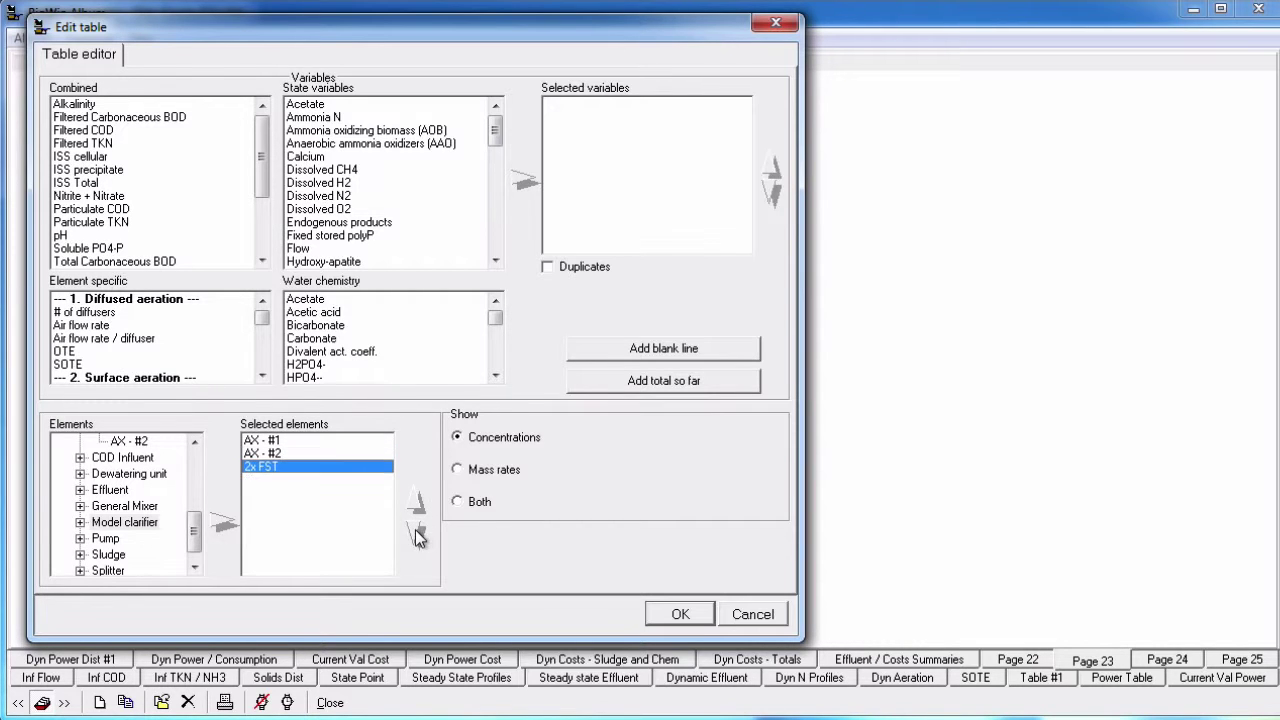
left_click(308, 440)
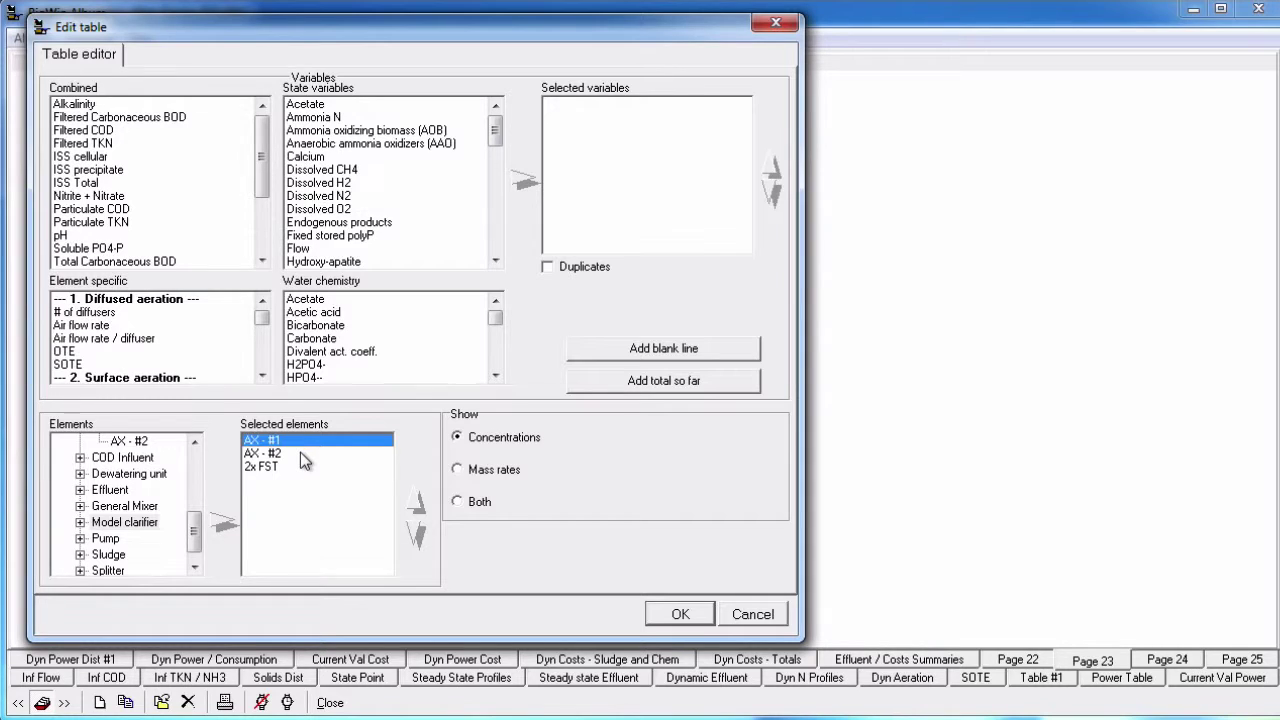
left_click(300, 452, "shift")
left_click(418, 535)
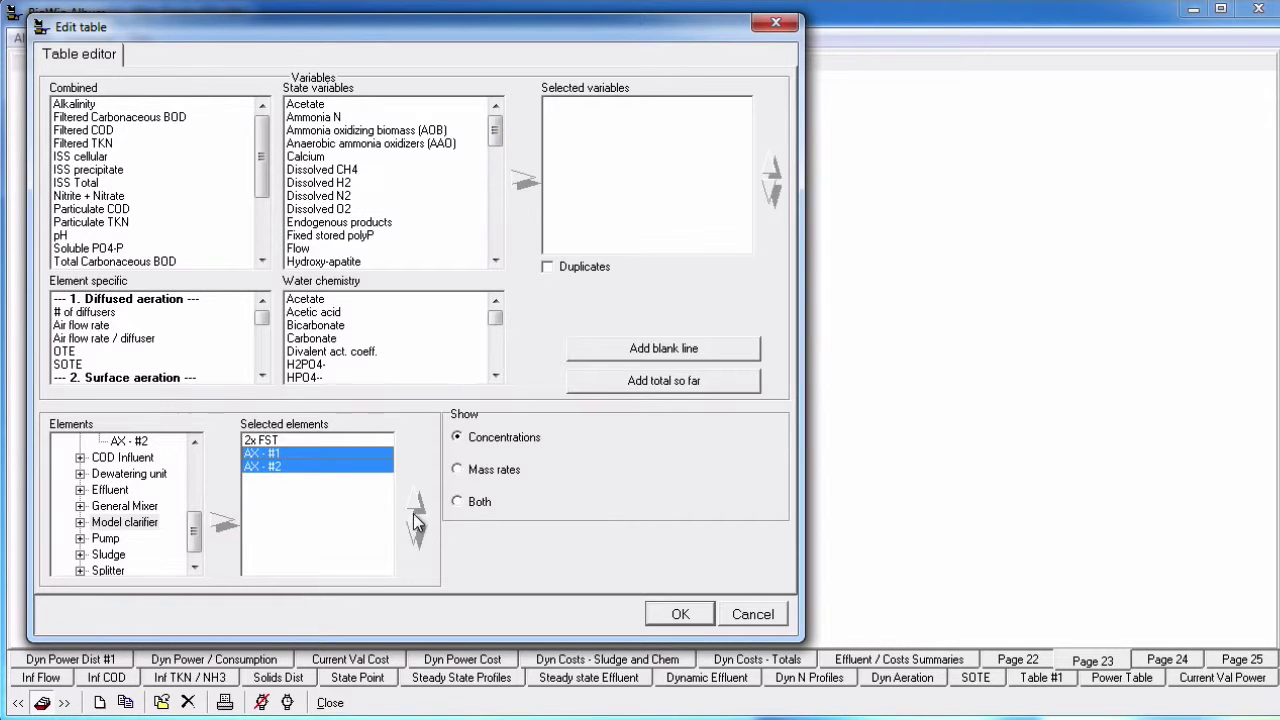
left_click(418, 503)
Step: Browse the Element specific variable list to locate the power variables
left_click(302, 437)
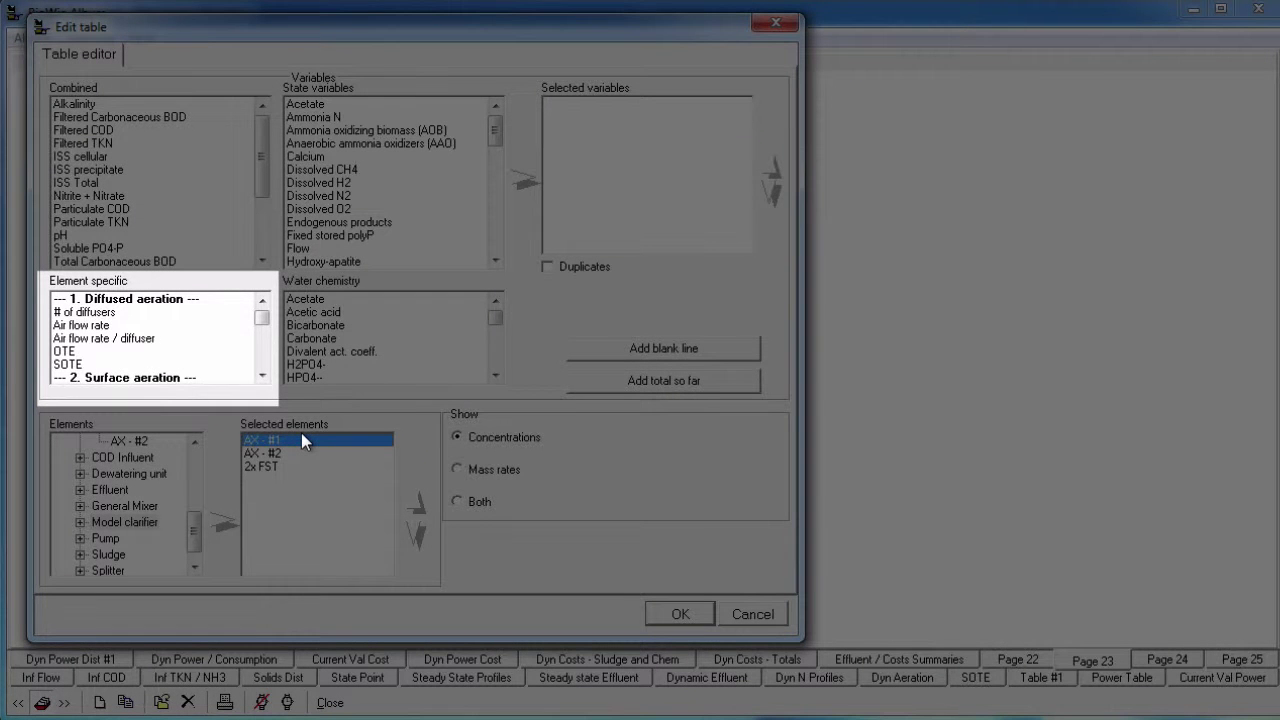
left_click(262, 375)
left_click(262, 375)
left_click(262, 375)
left_click(262, 375)
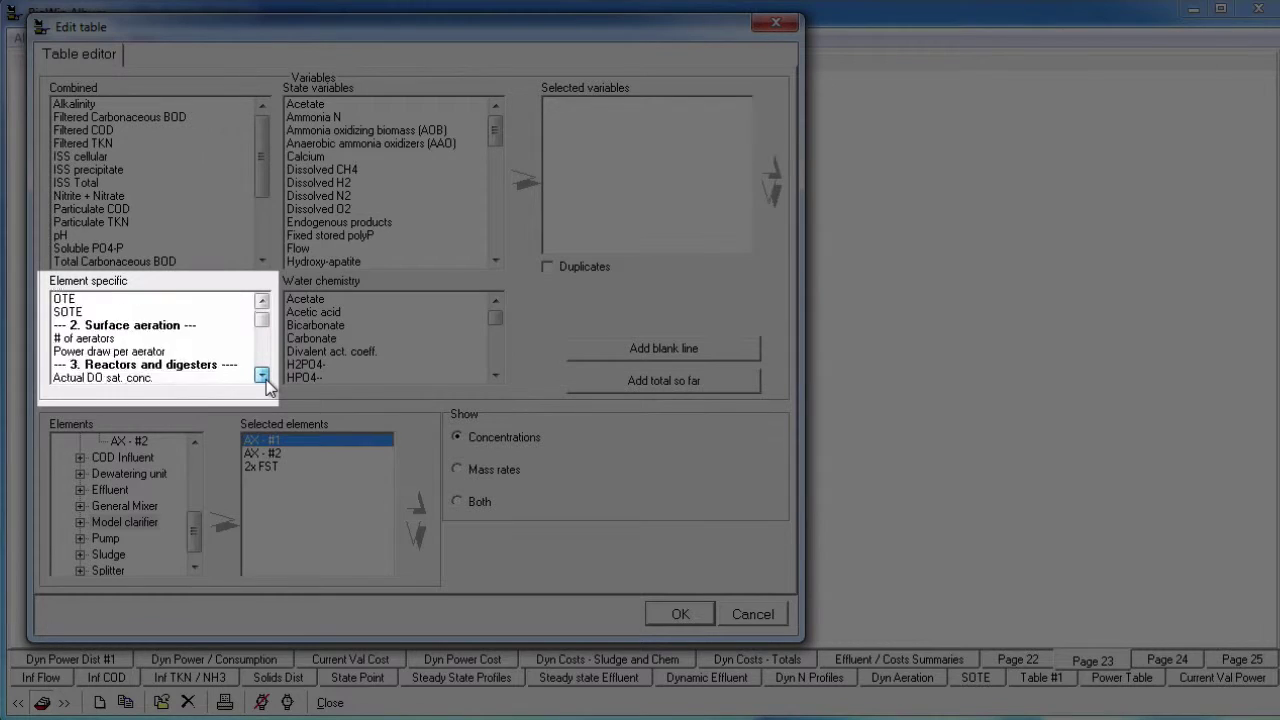
left_click_drag(262, 375, 262, 375)
left_click_drag(262, 376, 262, 312)
left_click(170, 300)
scroll(170, 305, "down", 10)
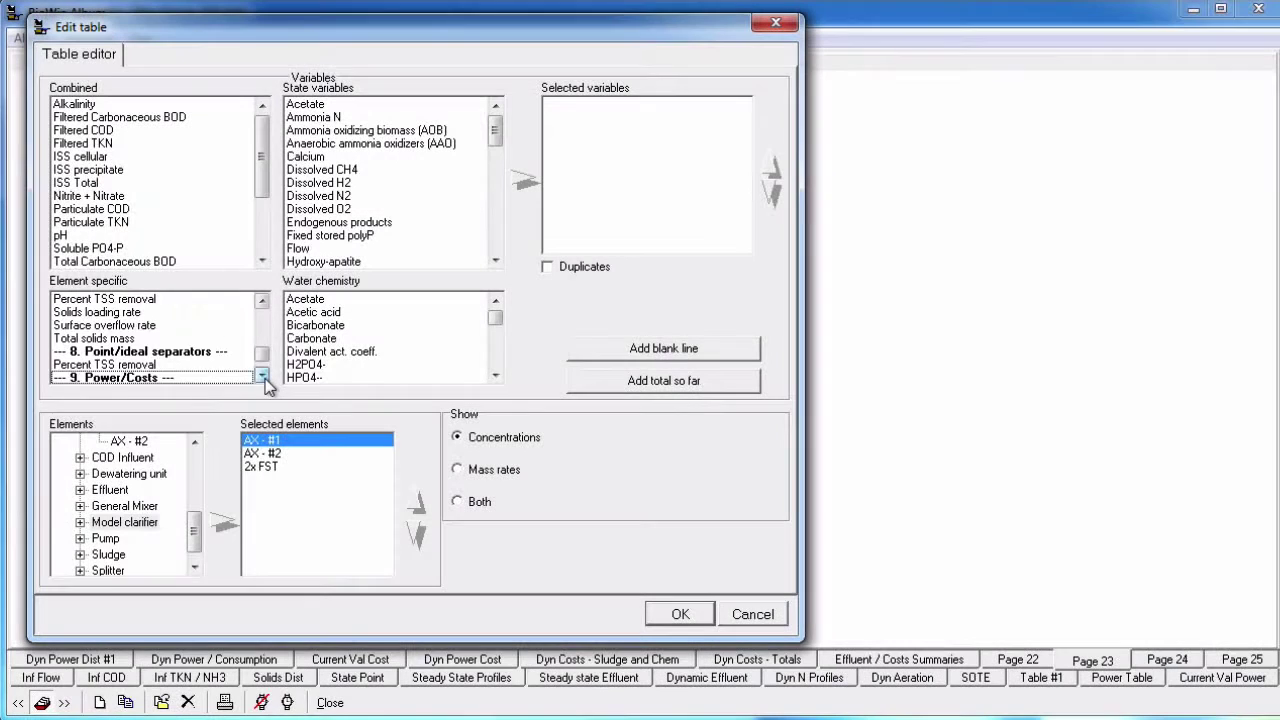
left_click(262, 376)
left_click(262, 376)
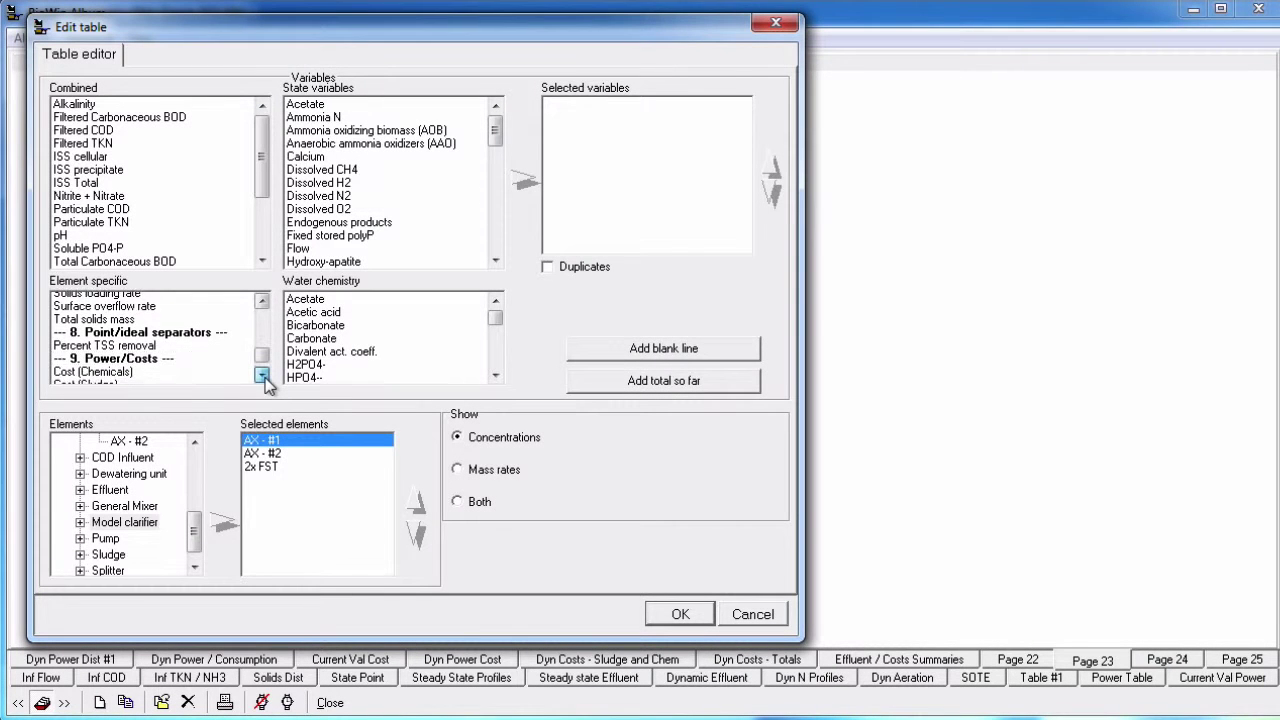
left_click(262, 376)
left_click(262, 376)
left_click(262, 376)
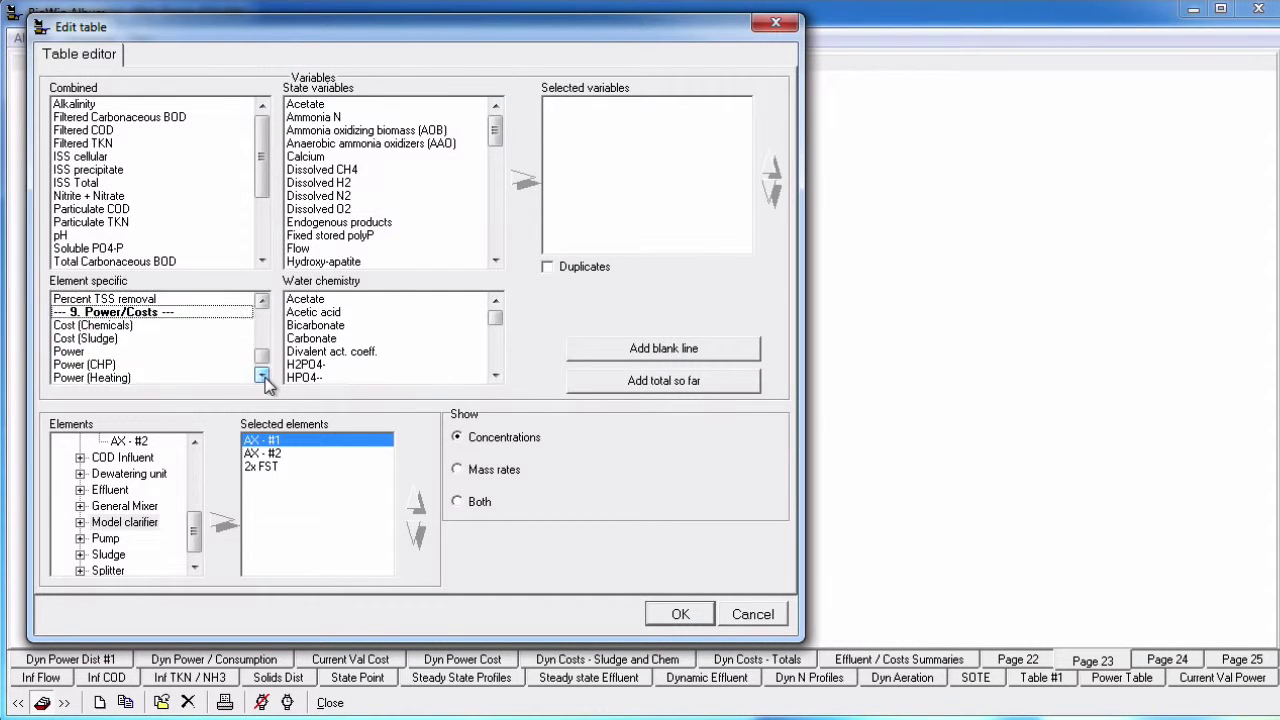
left_click(262, 376)
left_click(262, 376)
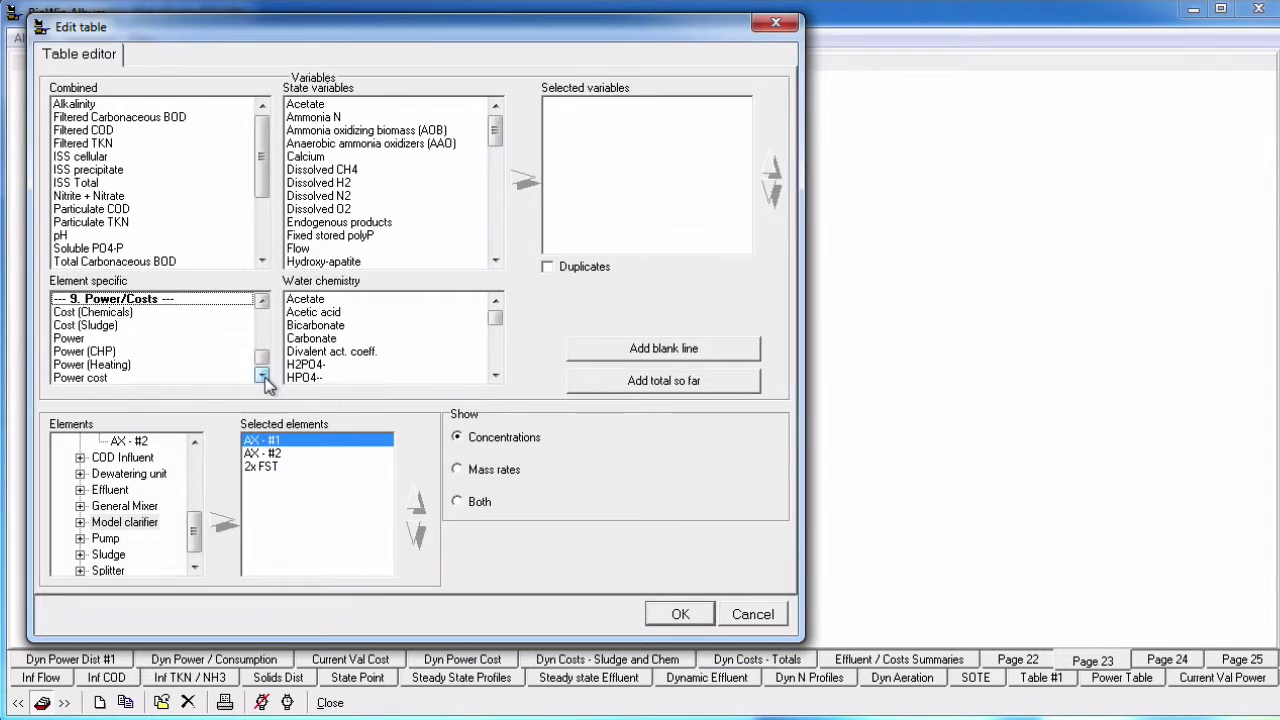
Step: Add the Power and Power cost variables to the table
left_click(263, 376)
left_click(110, 328)
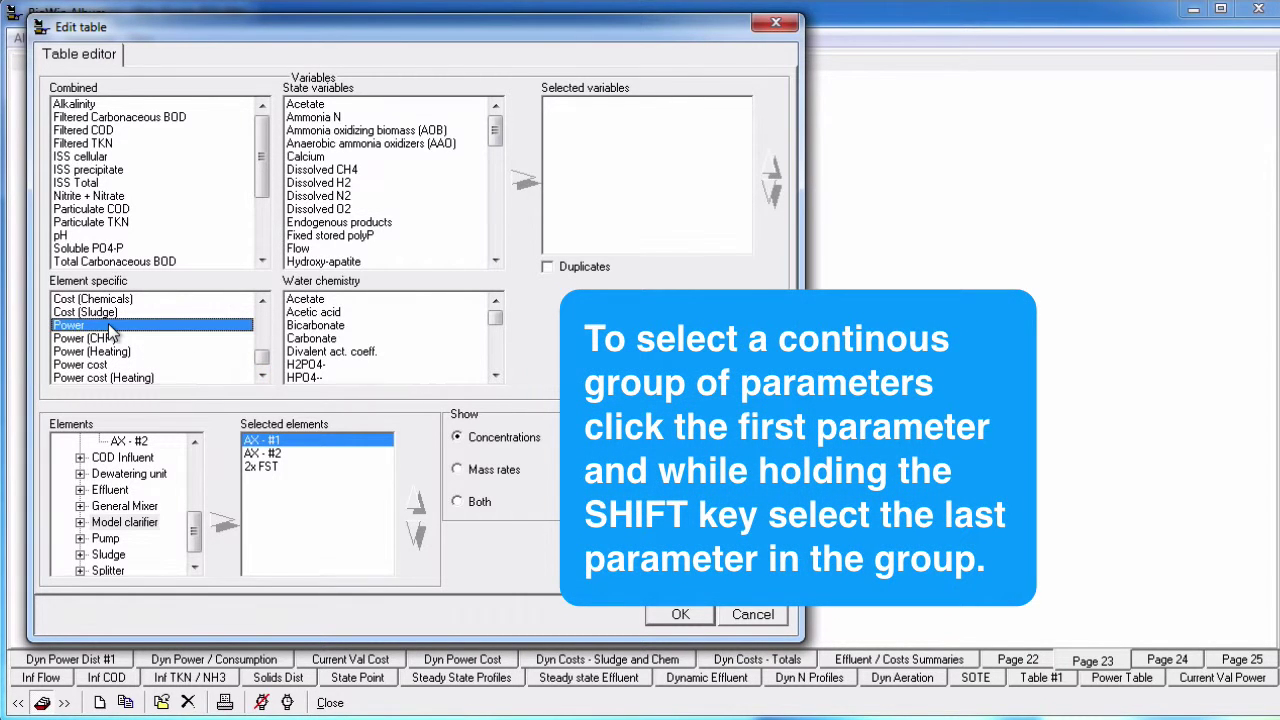
left_click(261, 378)
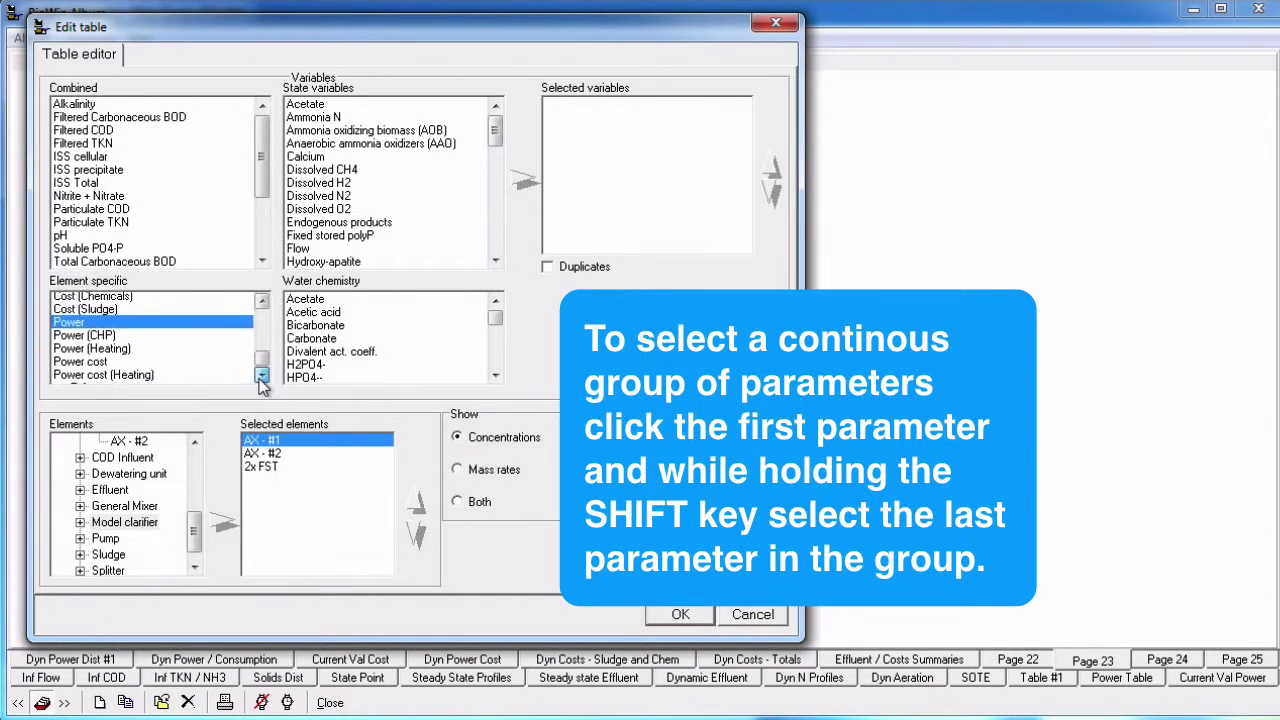
left_click(145, 366, "shift")
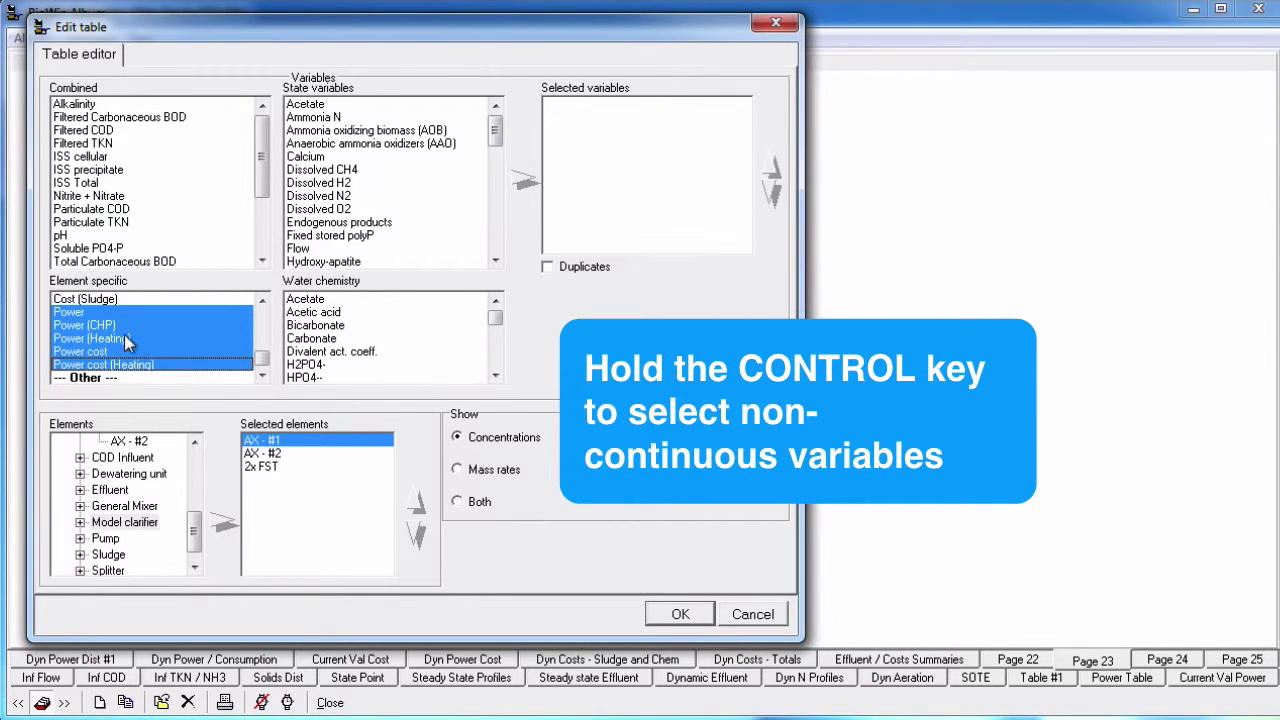
left_click(100, 313)
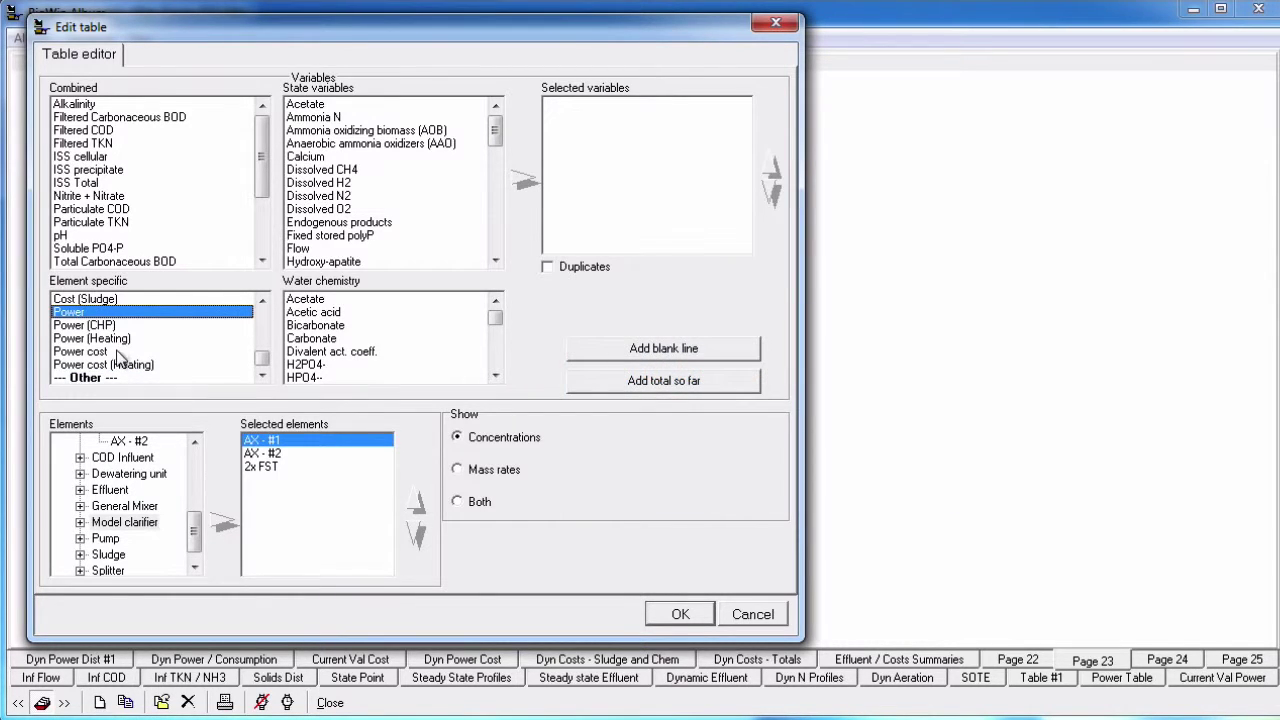
left_click(116, 352, "ctrl")
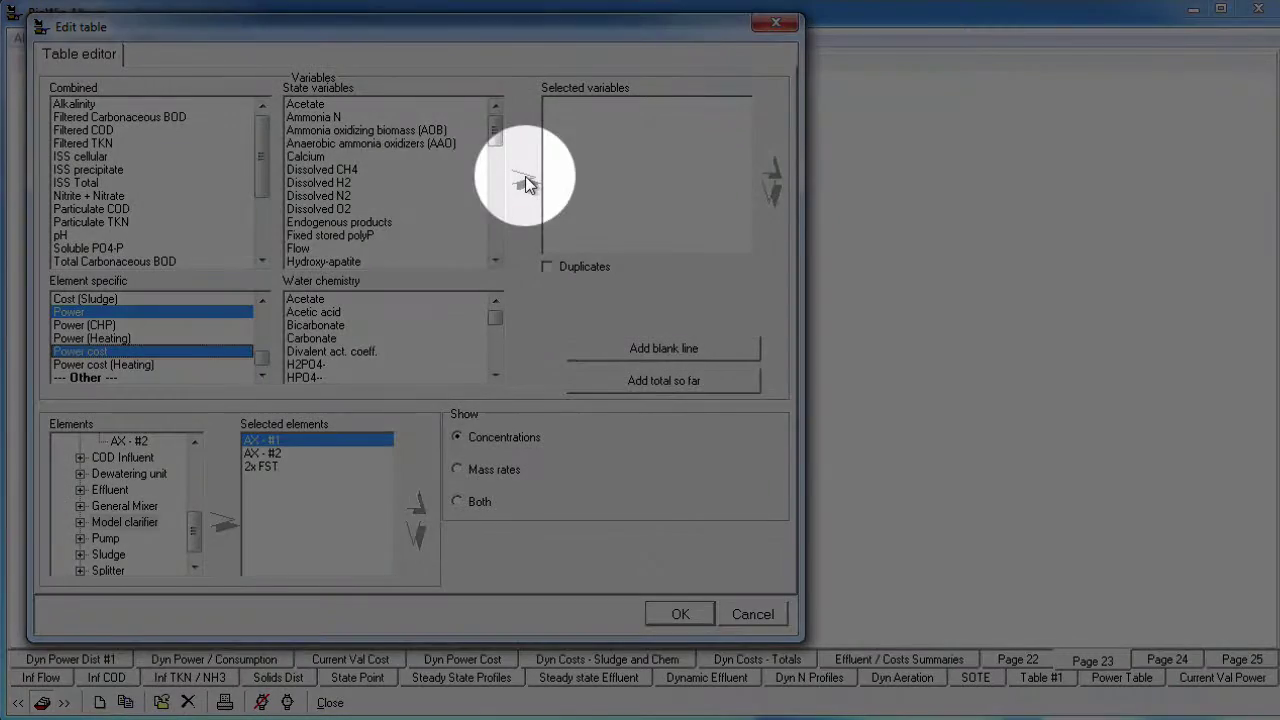
left_click(525, 180)
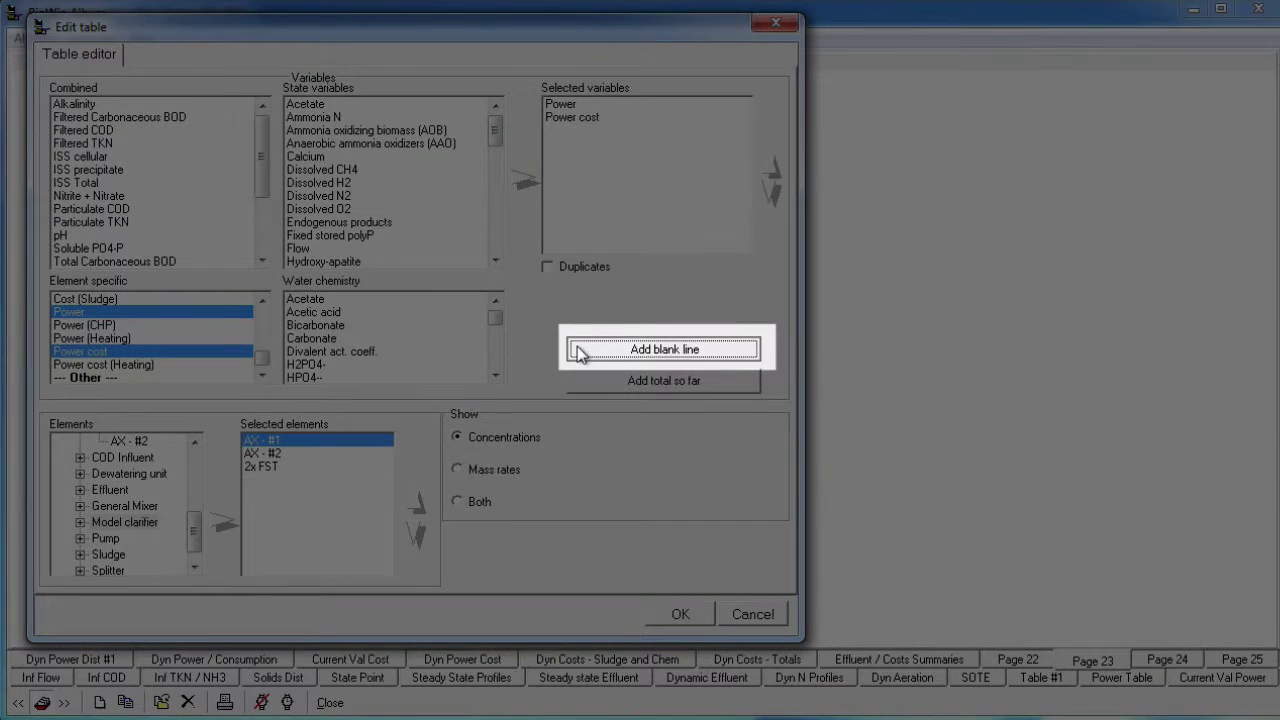
Step: Add blank separator lines above and below 2x FST plus a closing Total row, then confirm
left_click(580, 350)
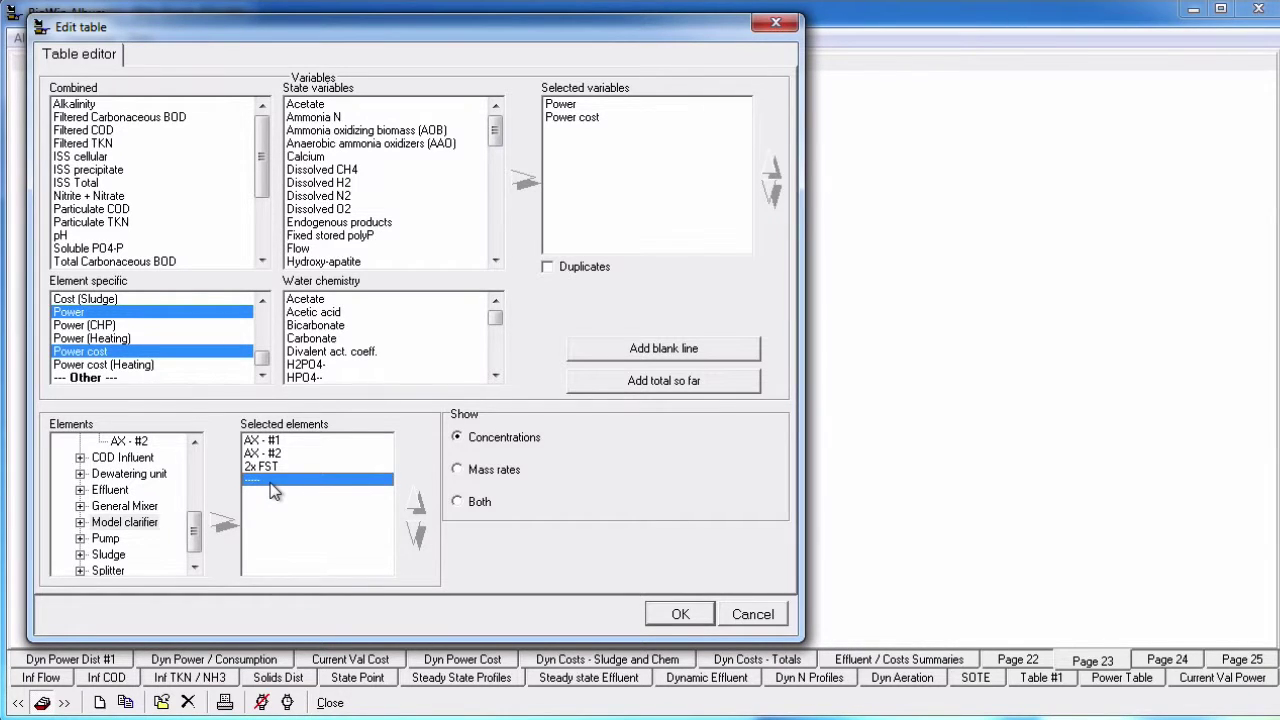
left_click(417, 508)
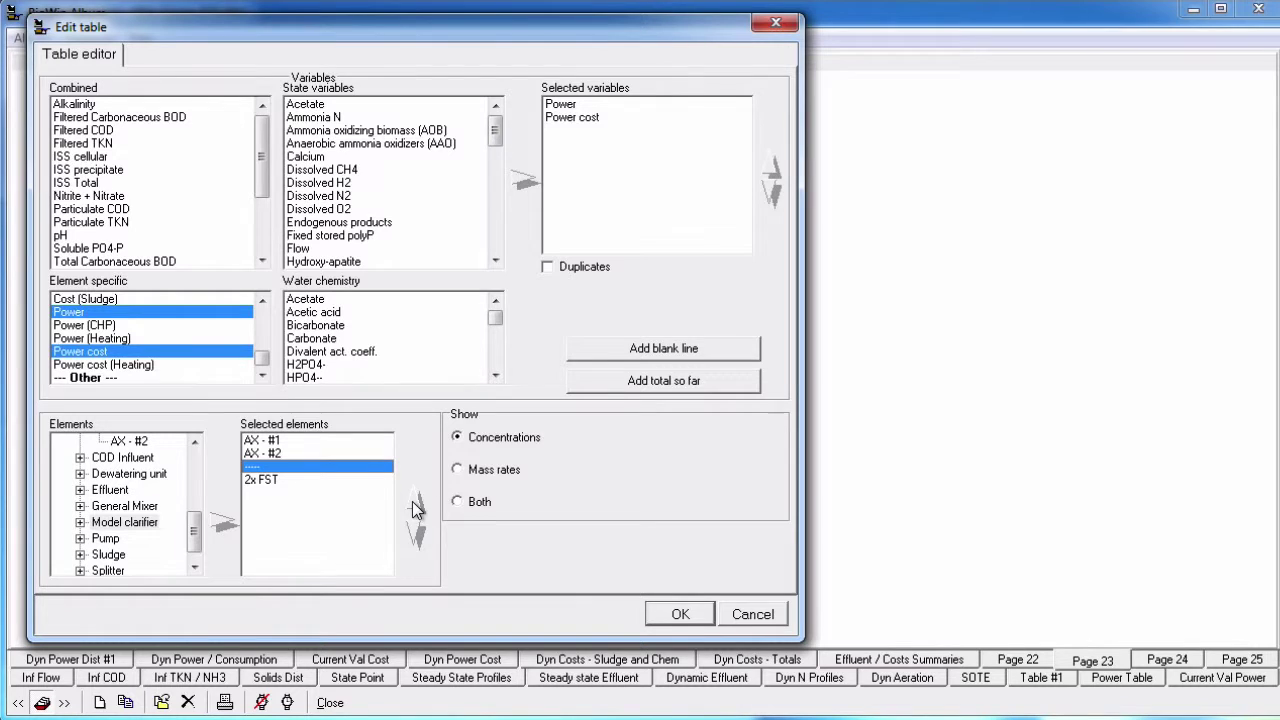
left_click(617, 352)
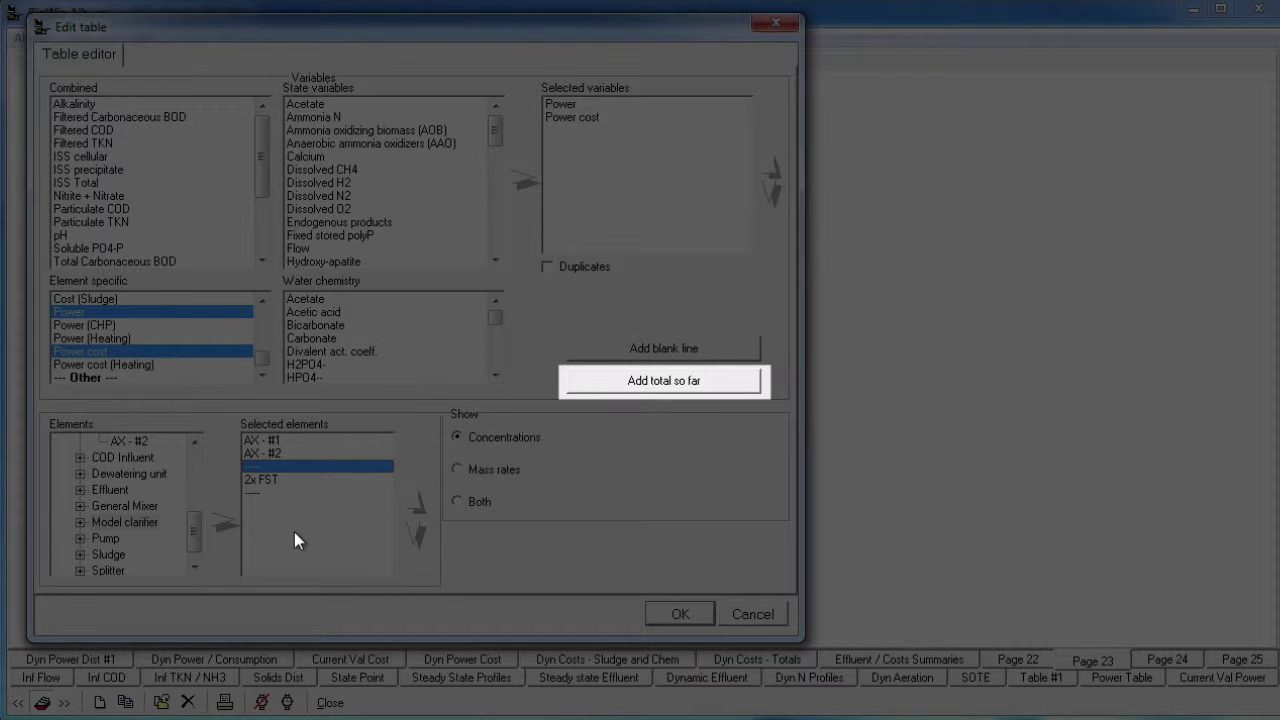
left_click(610, 381)
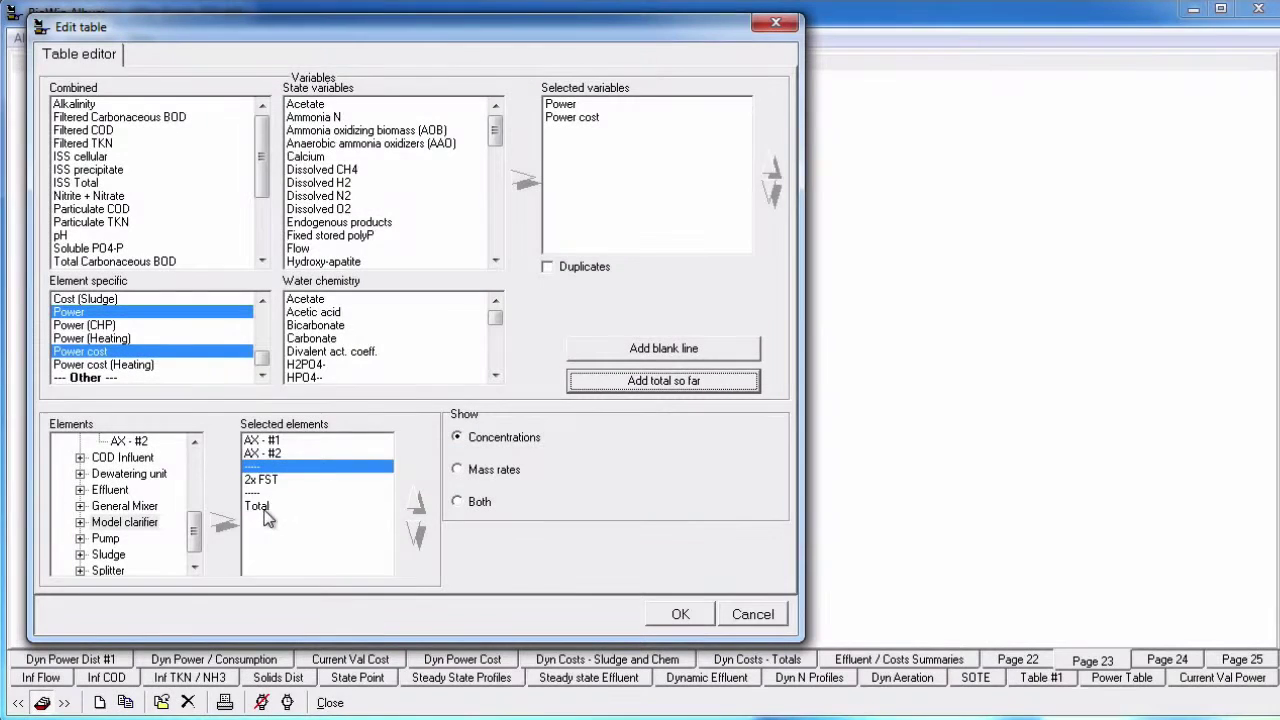
left_click(263, 507)
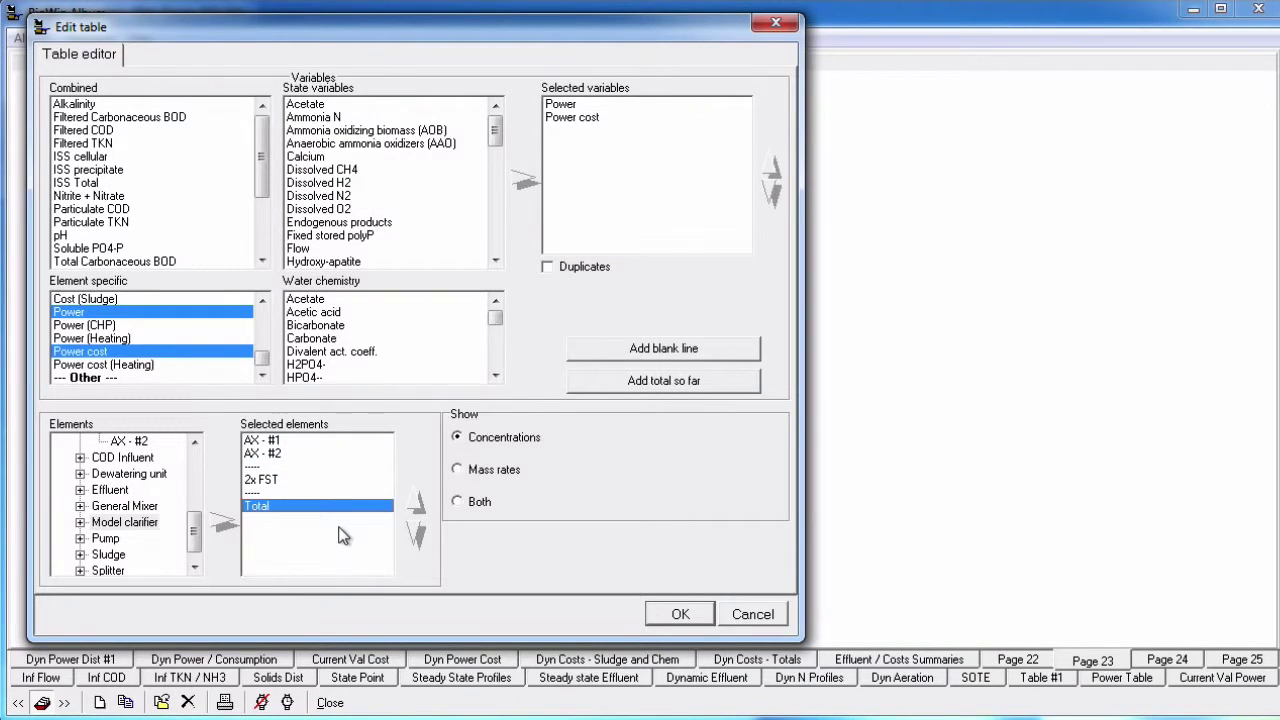
left_click(660, 614)
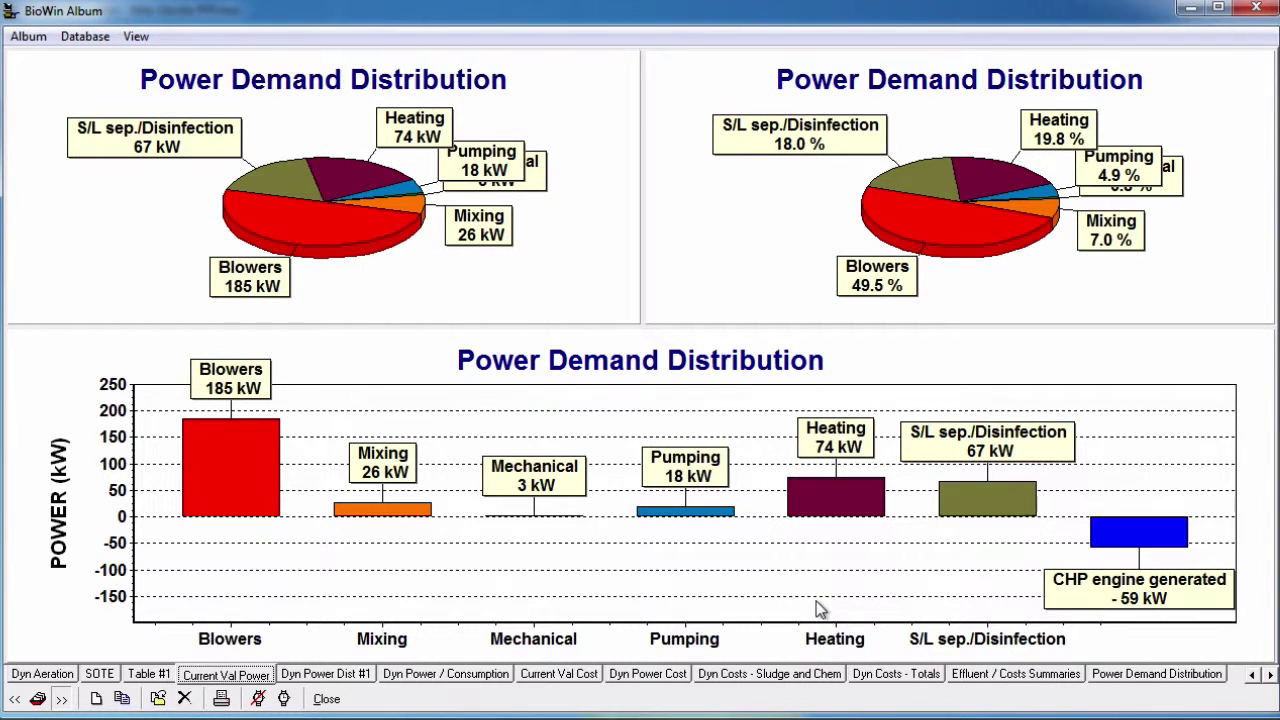
Step: Start a new chart on the blank Power Demand Distribution page
left_click(1120, 676)
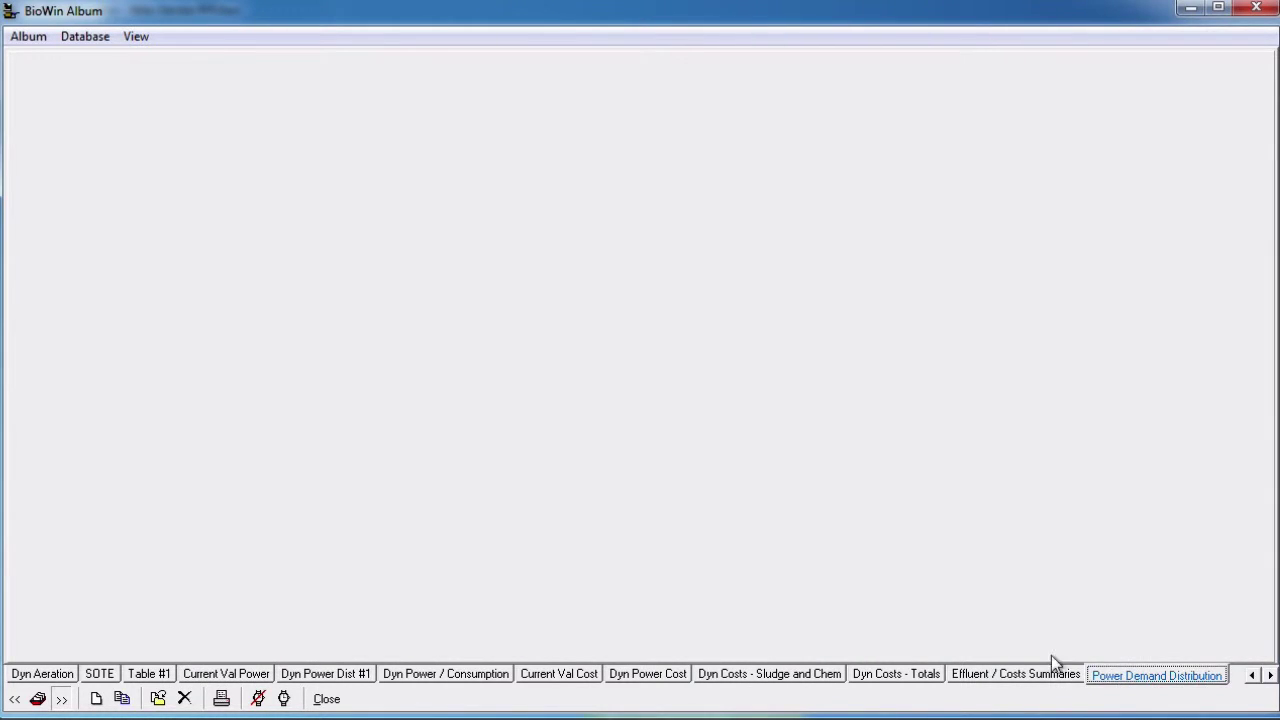
right_click(562, 284)
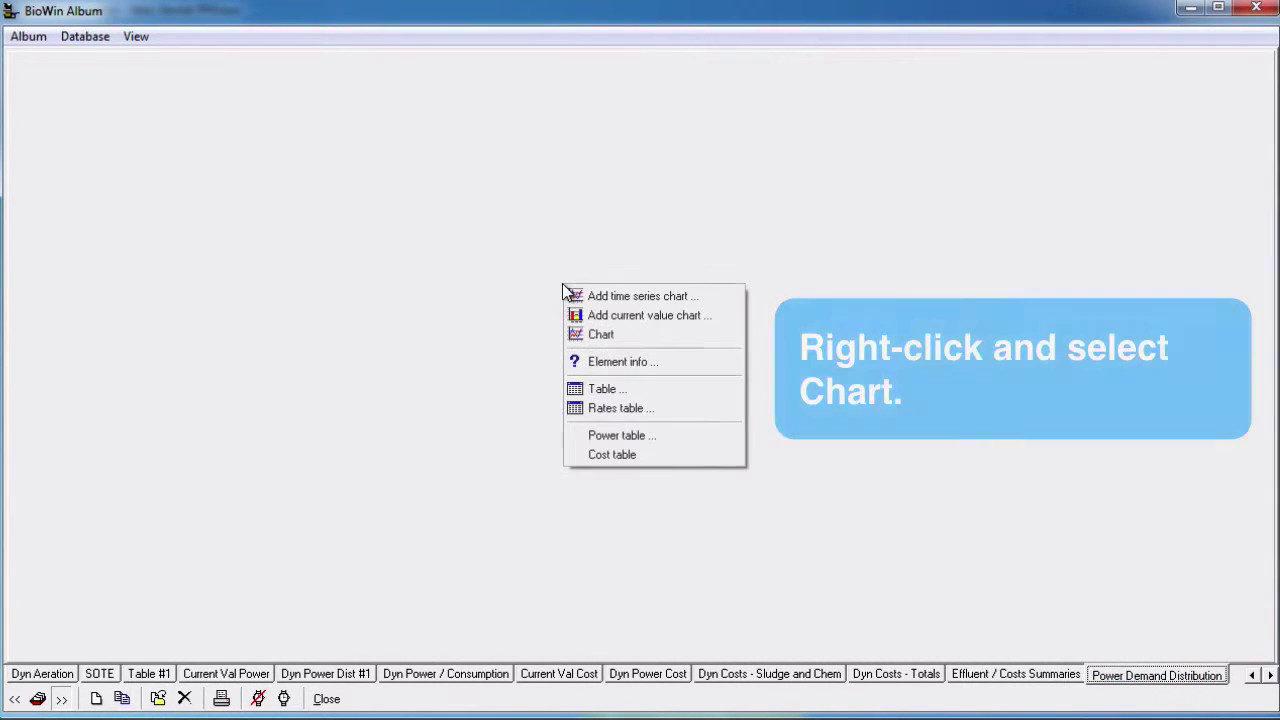
left_click(624, 337)
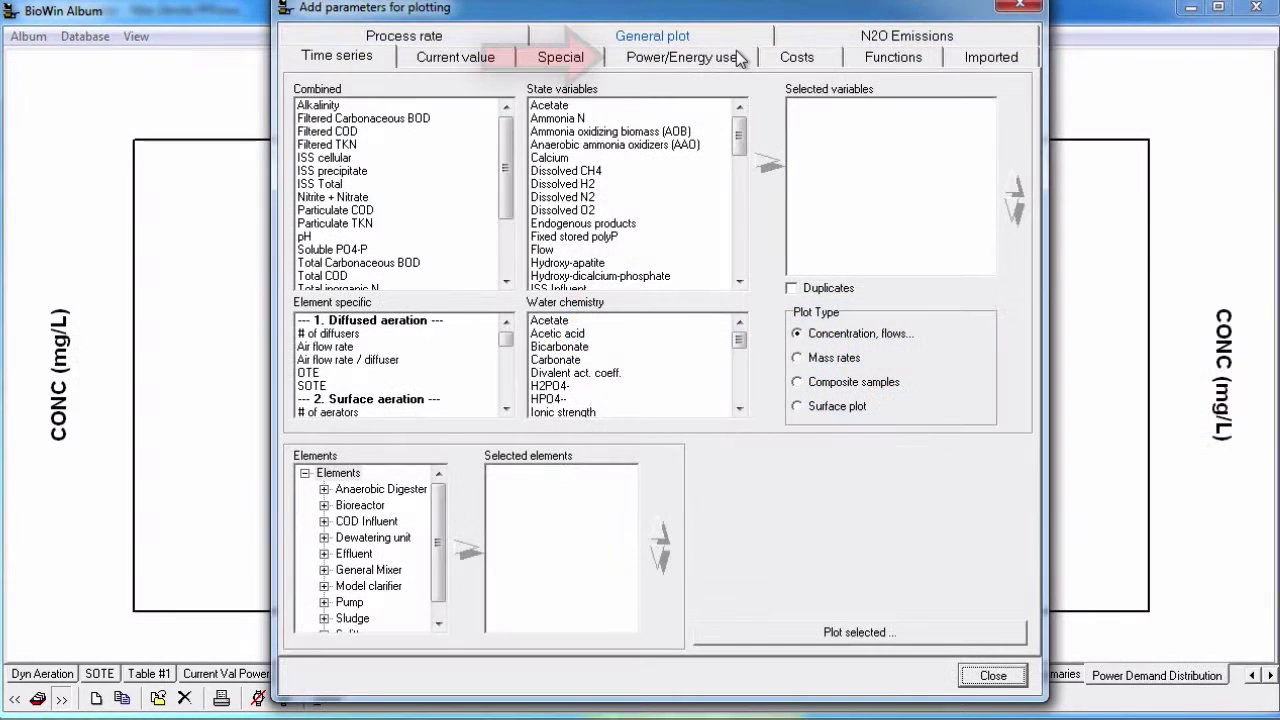
Step: Plot instantaneous power distribution as a bar chart labelled with Name and kW
left_click(736, 60)
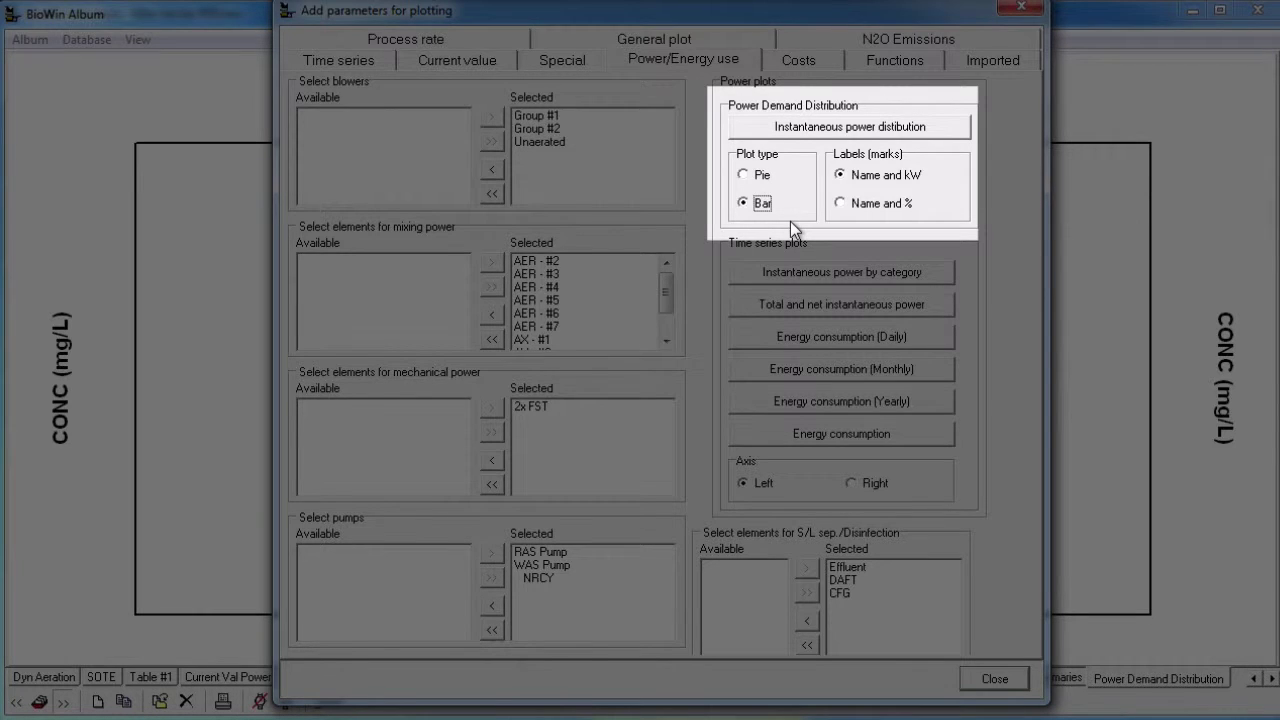
left_click(826, 127)
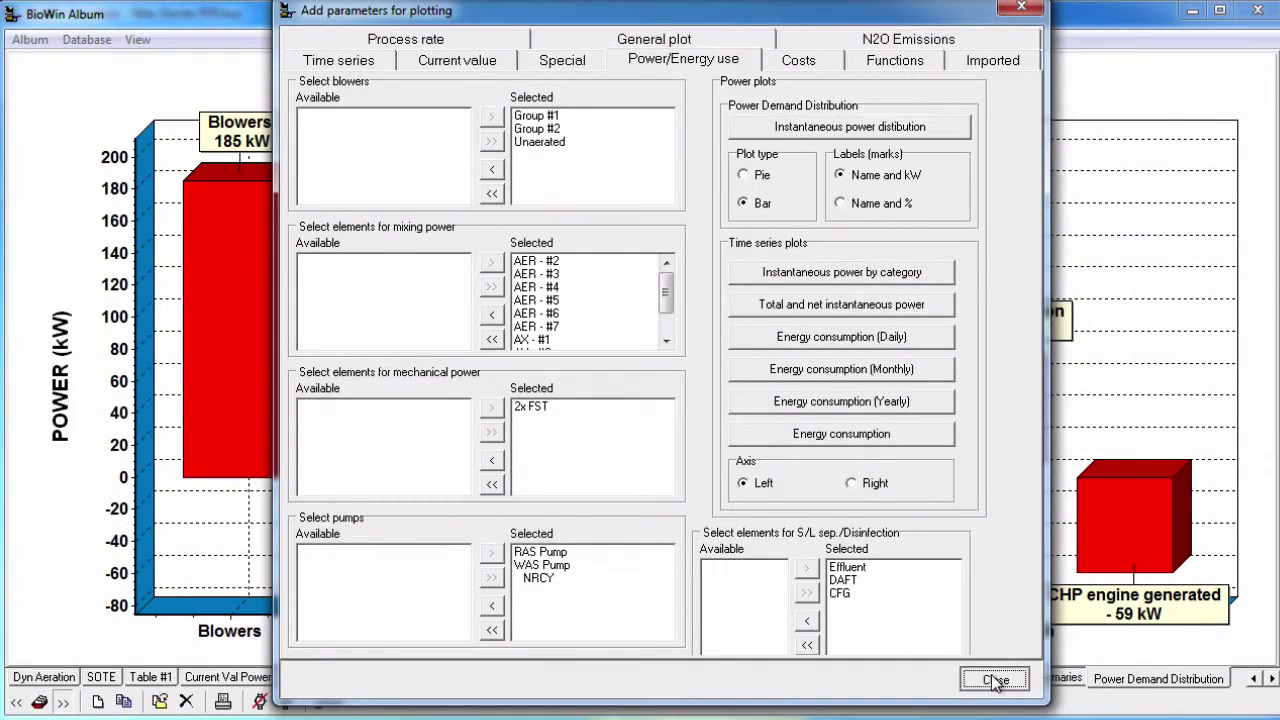
left_click(995, 678)
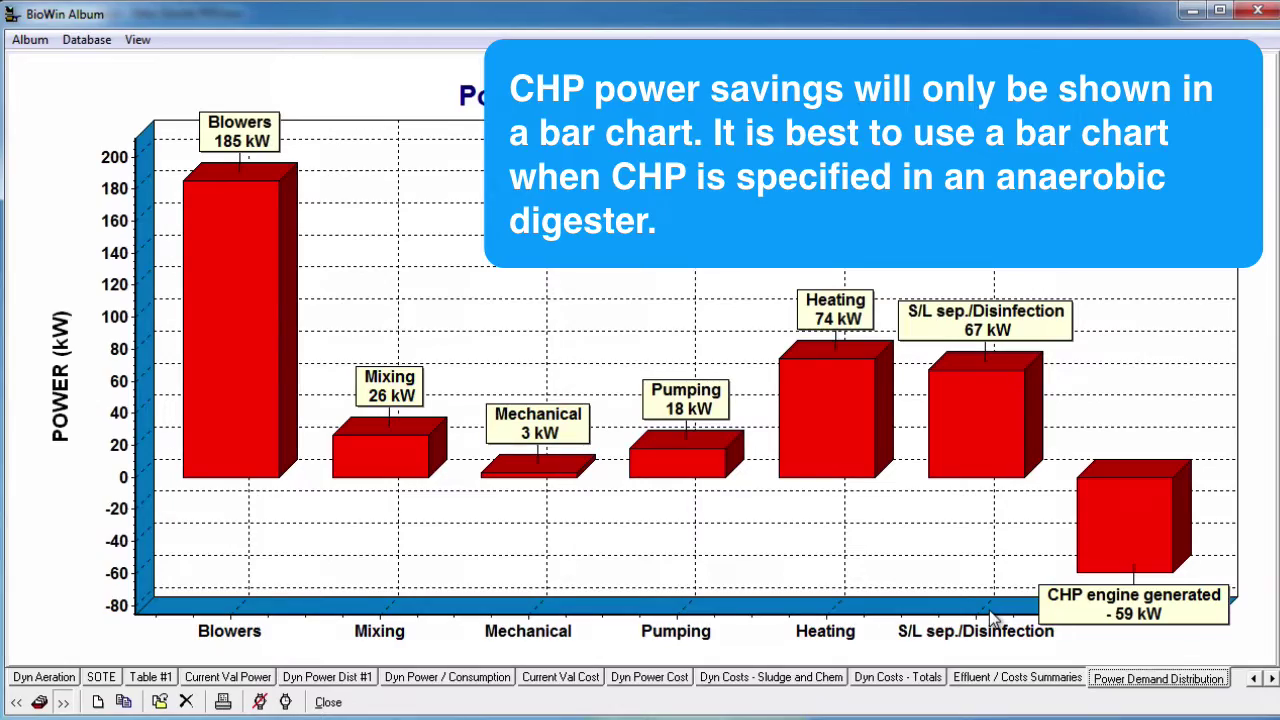
Step: Show the Dyn Power Dist #1 page with its 01/01/12–04/01/12 Power Demand chart
left_click(350, 680)
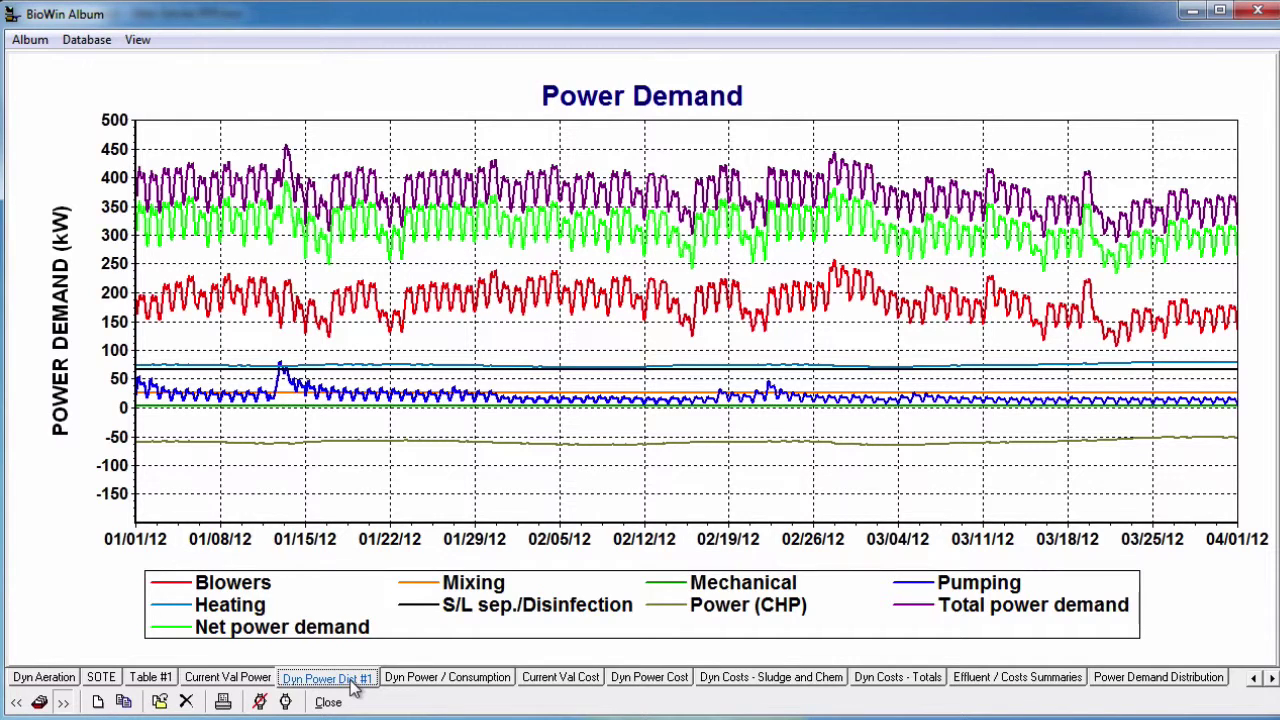
Step: Show the Dyn Power / Consumption page with Power Demand and Energy Consumption charts
left_click(410, 686)
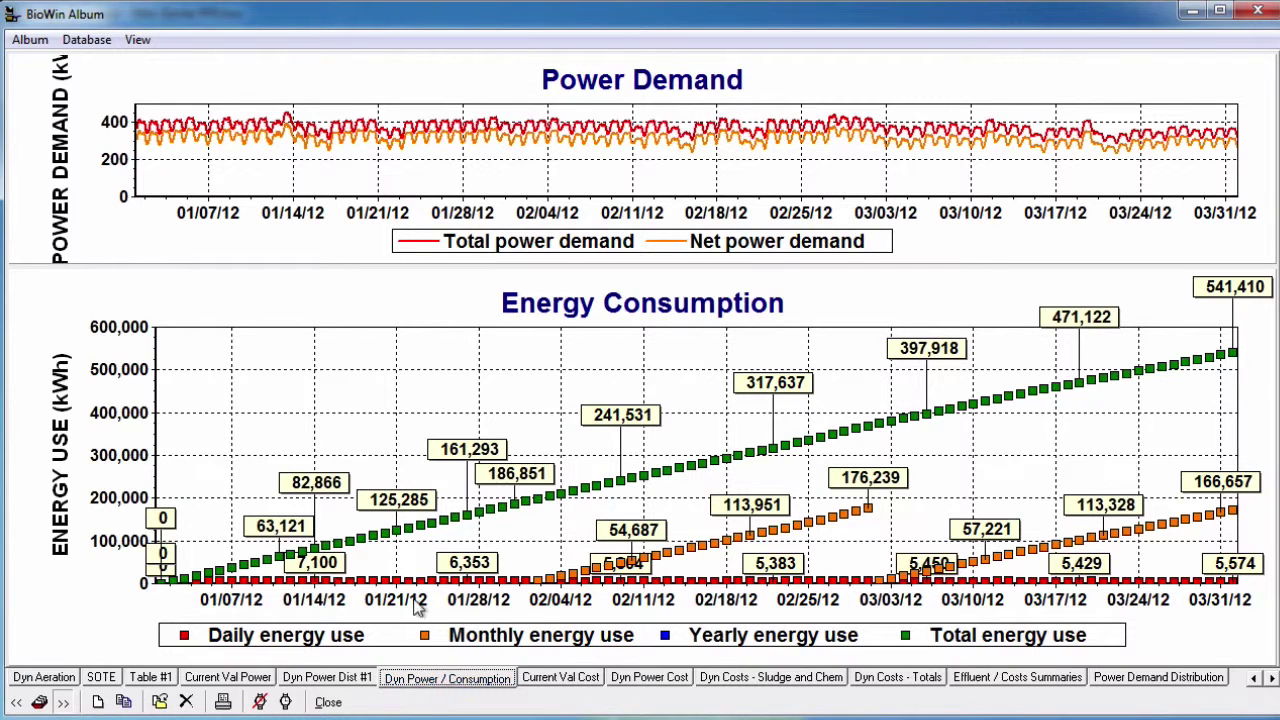
right_click(561, 511)
left_click(580, 533)
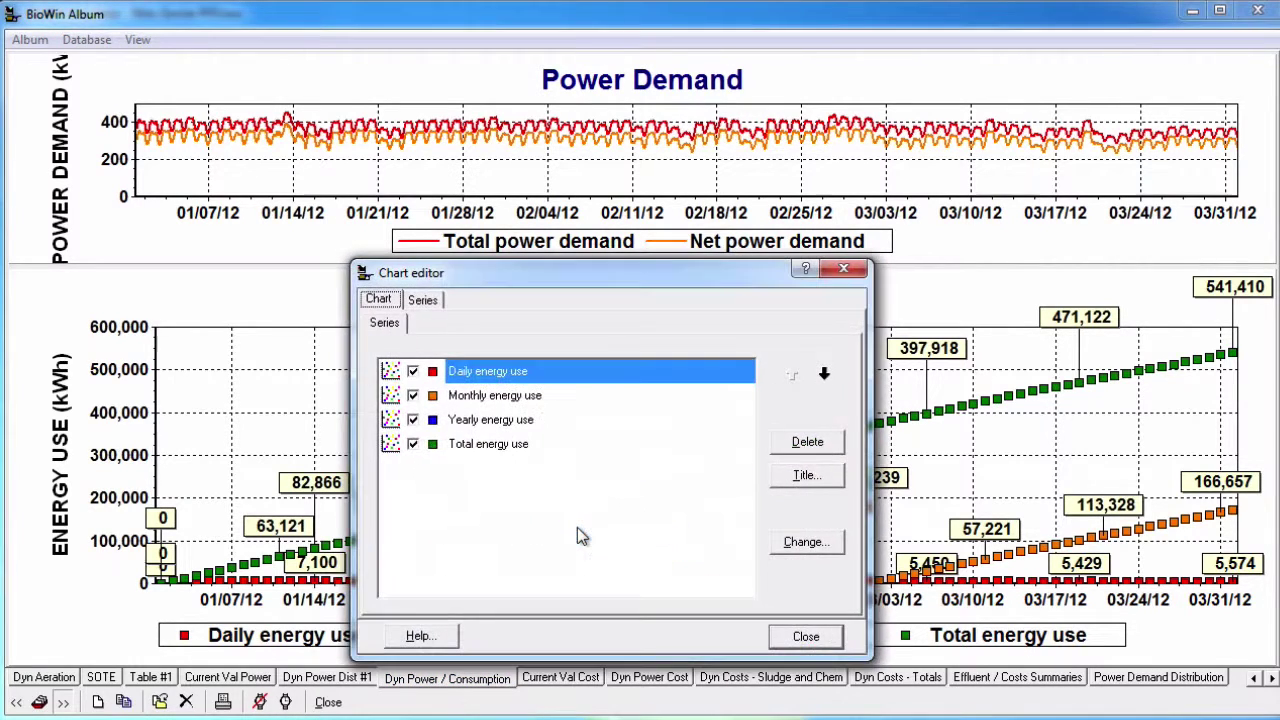
left_click(413, 420)
left_click(413, 444)
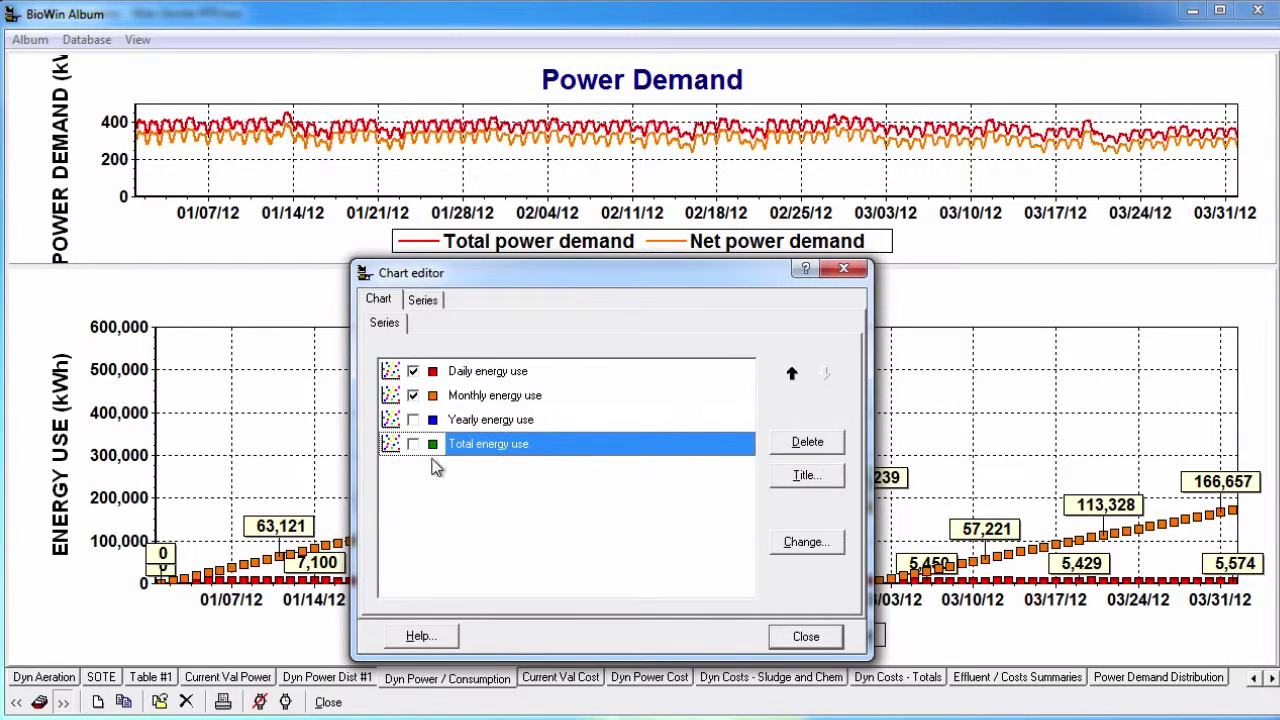
left_click(808, 637)
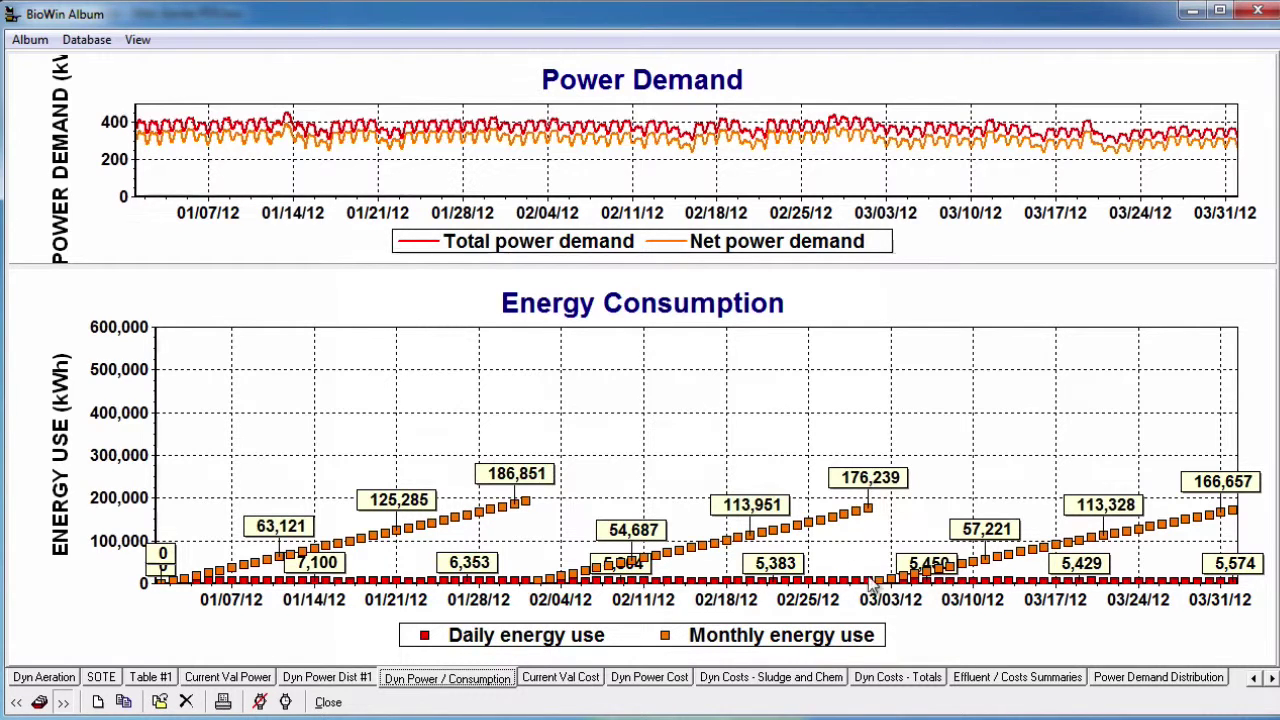
right_click(701, 451)
left_click(735, 477)
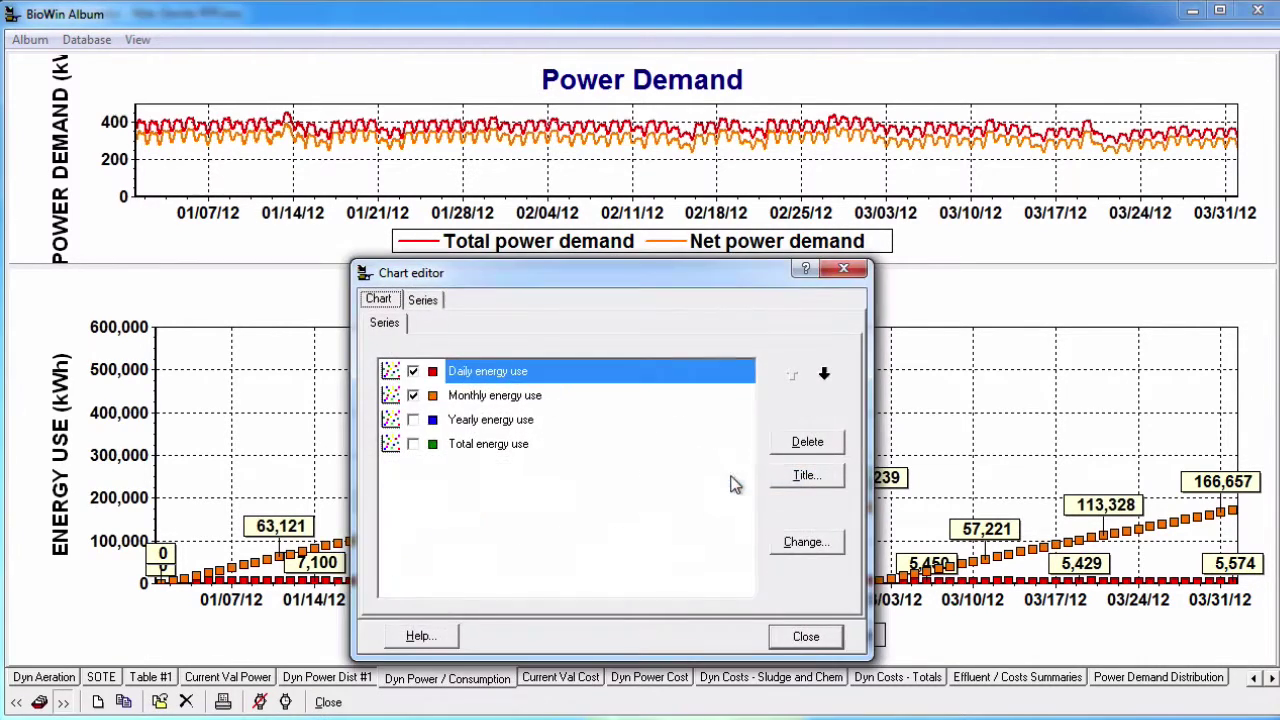
left_click(412, 420)
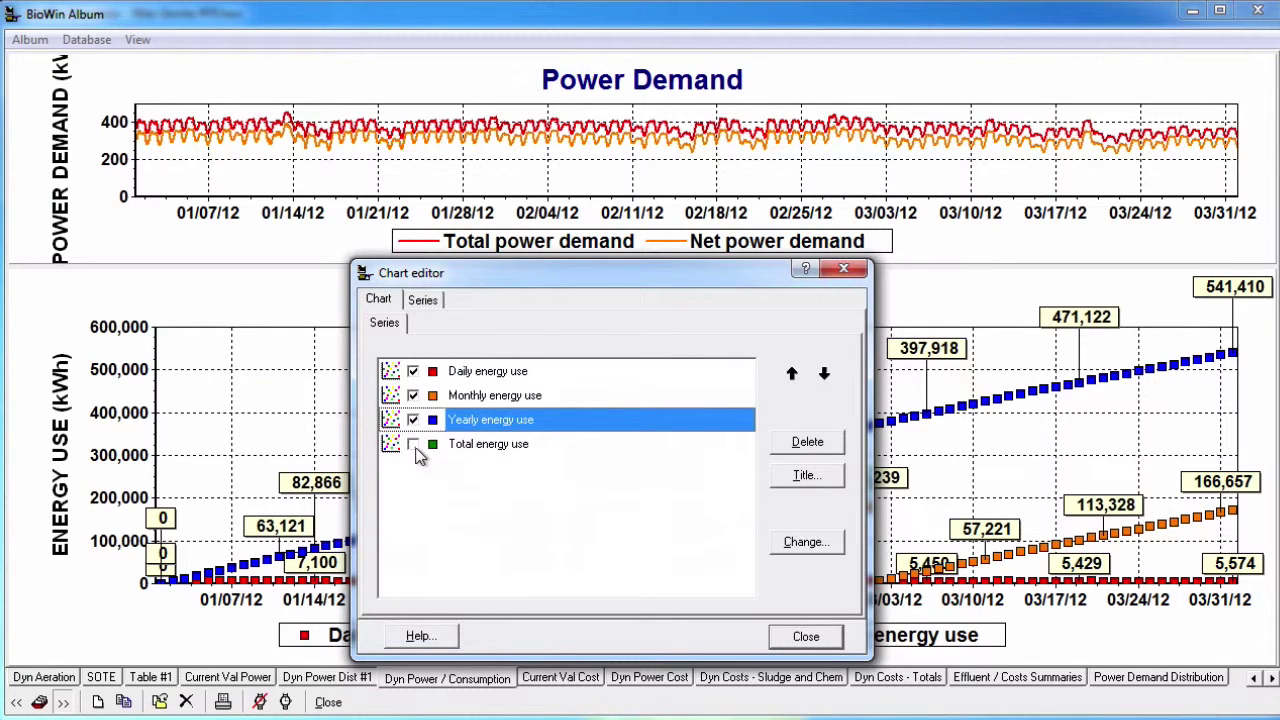
left_click(413, 444)
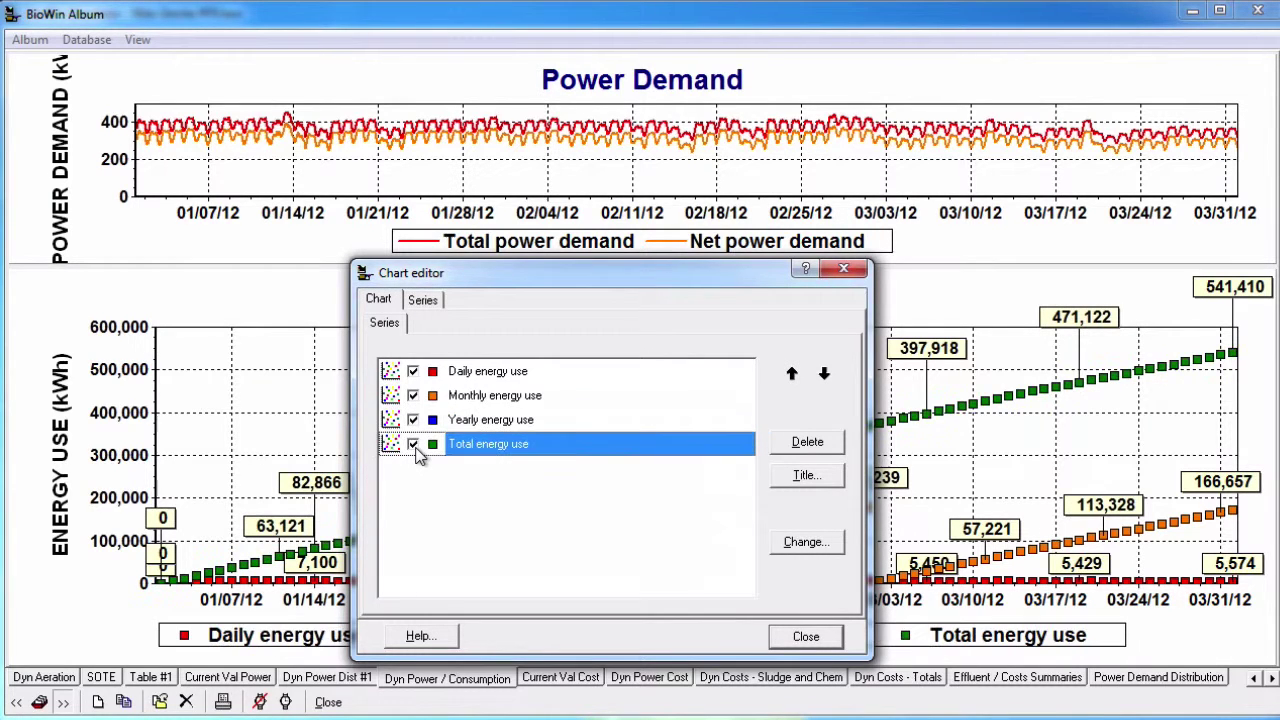
left_click(792, 638)
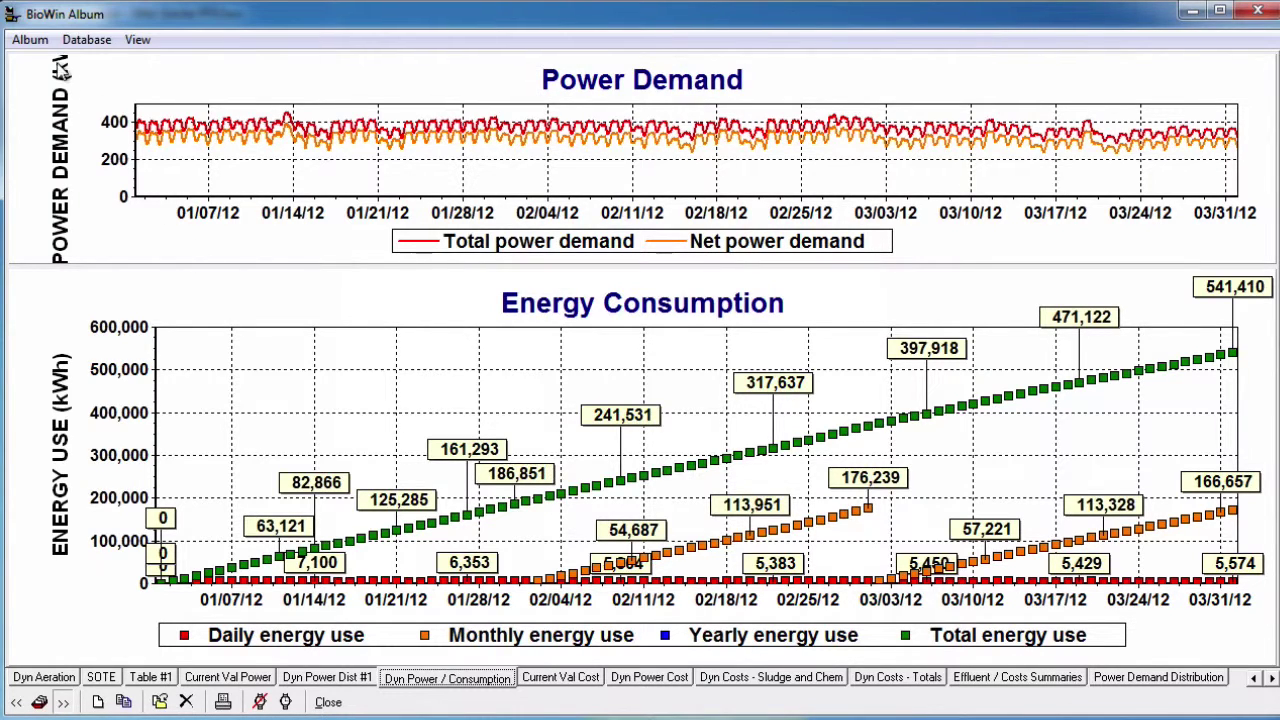
left_click(30, 39)
Step: Create a two-pane stacked album page named 'Dynamic Power Demand' and list its top-pane content options
left_click(40, 60)
left_click(141, 166)
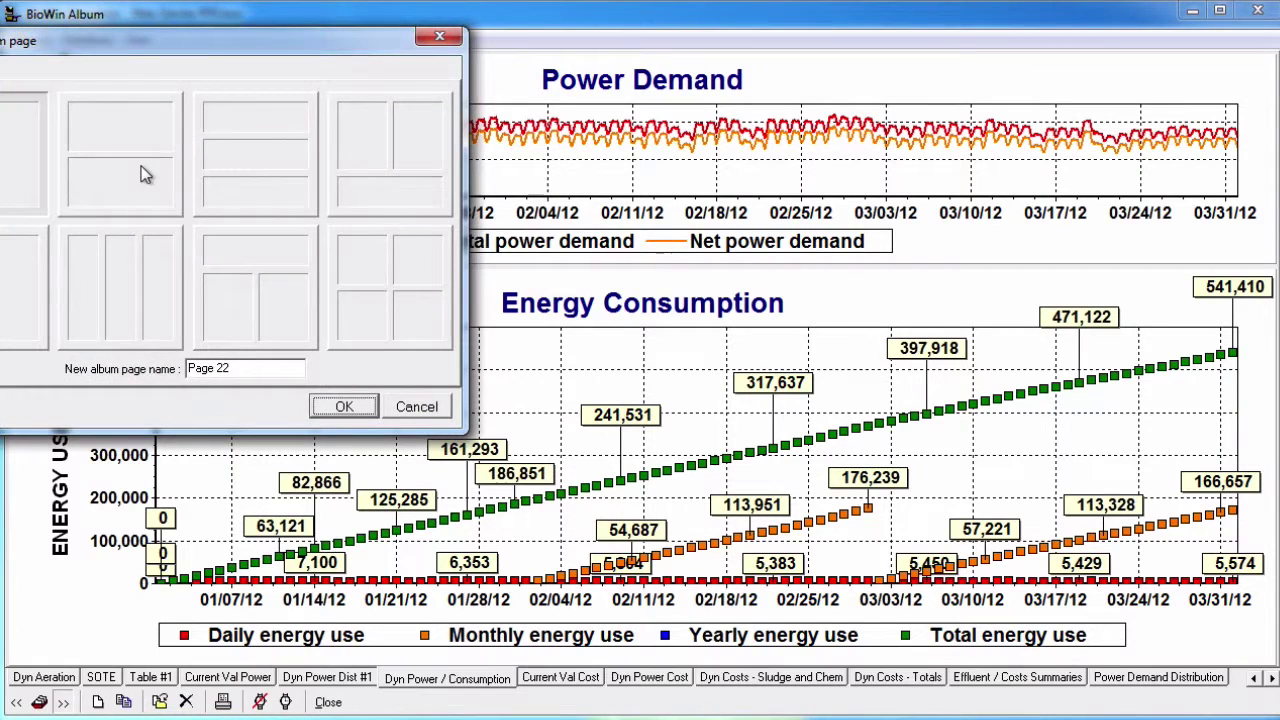
left_click_drag(247, 364, 160, 372)
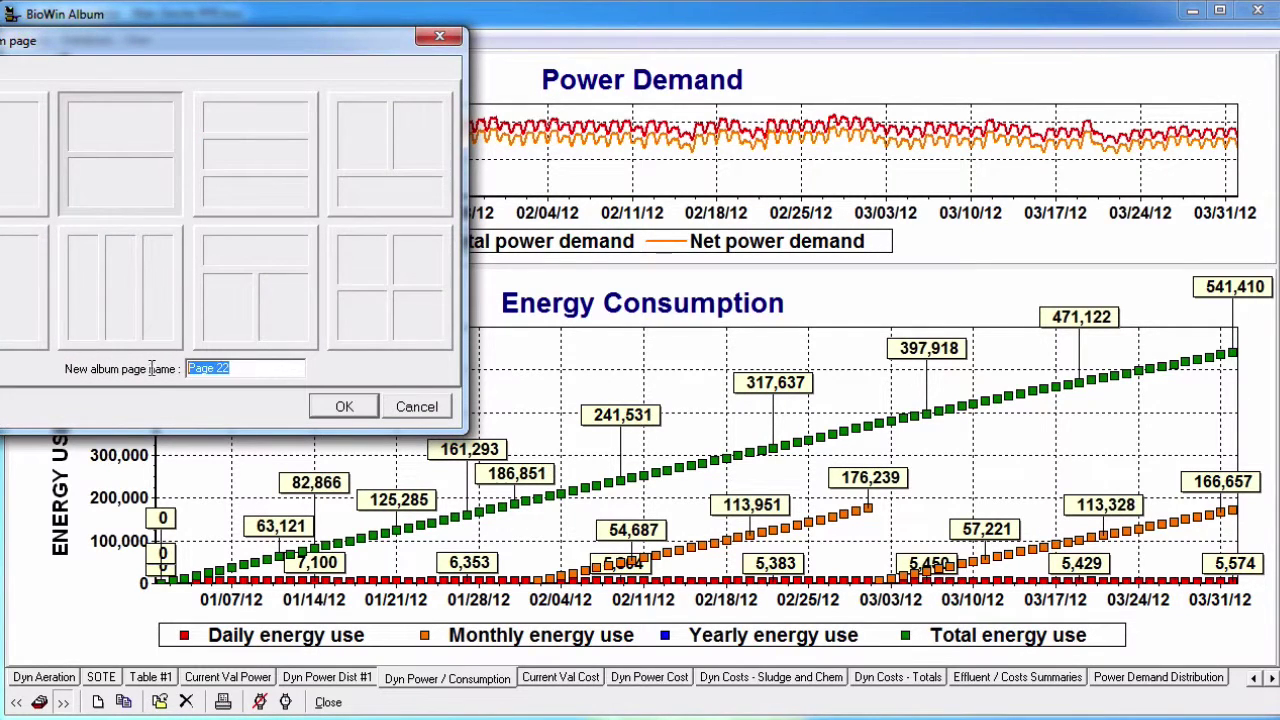
key("BackSpace")
type("Dynamic Power Demand")
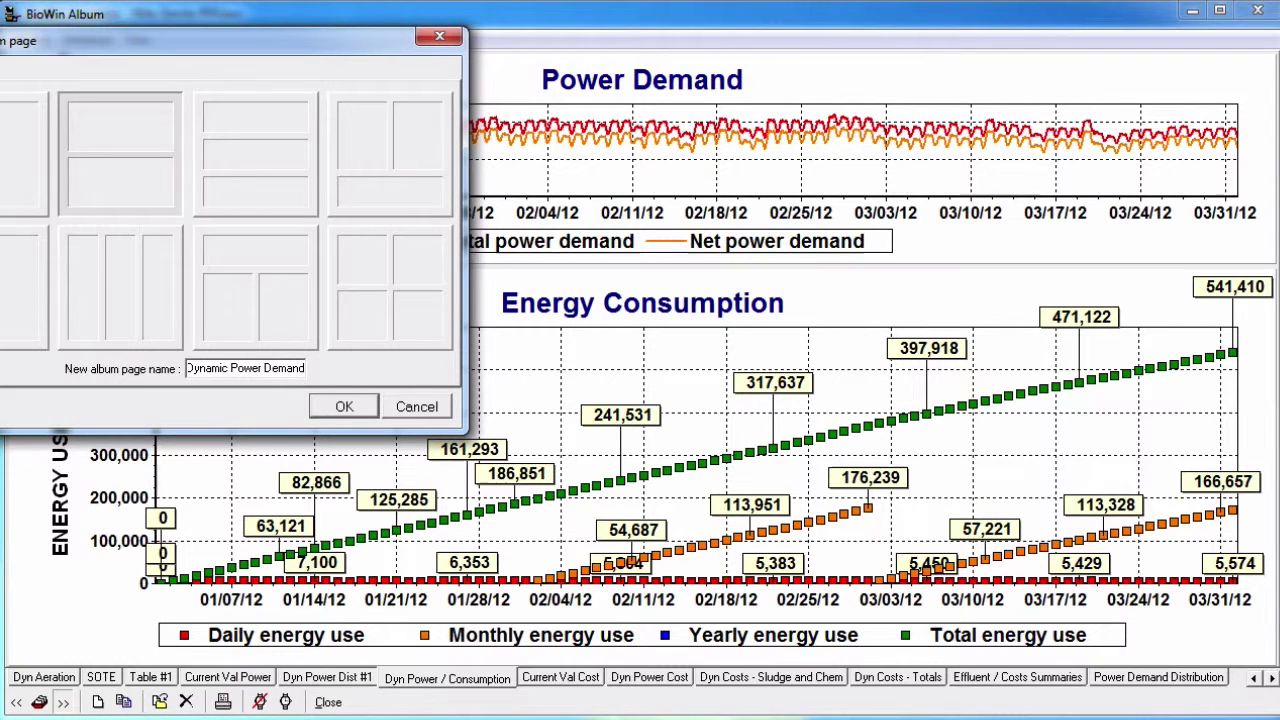
left_click(344, 406)
right_click(330, 176)
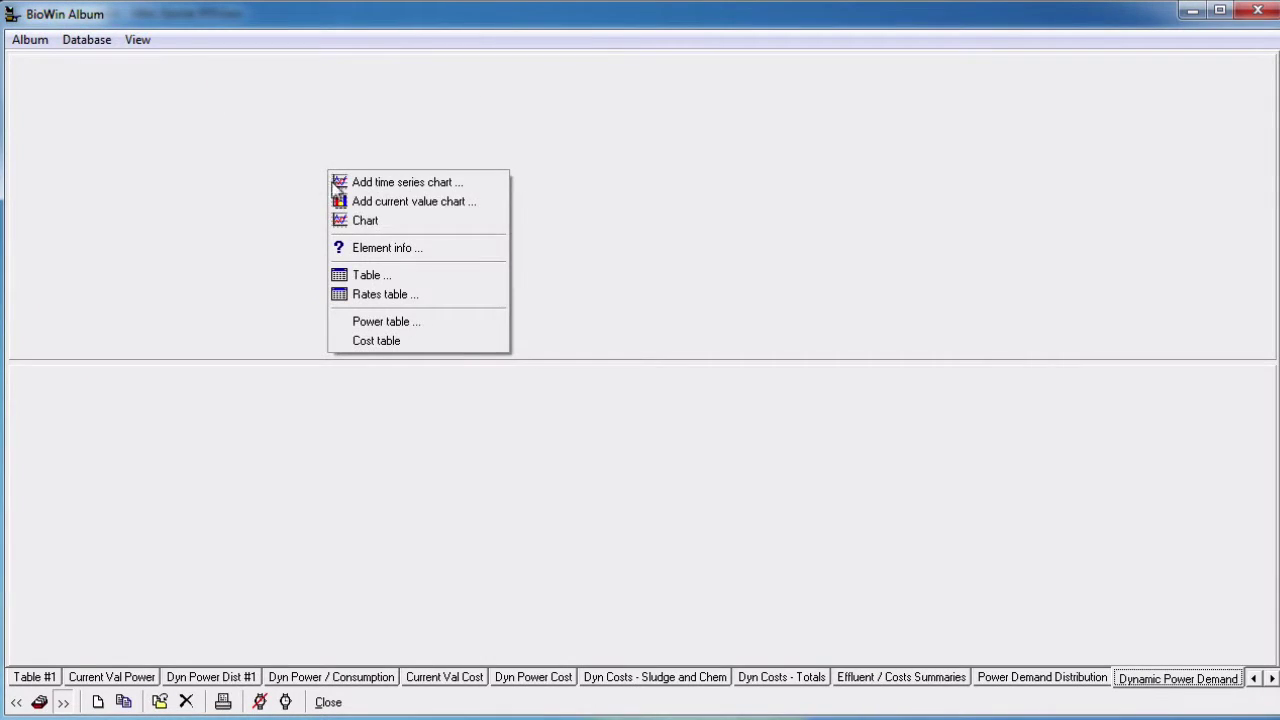
Step: Add a top-pane chart plotting instantaneous power by category plus total and net instantaneous power
left_click(391, 220)
left_click(676, 60)
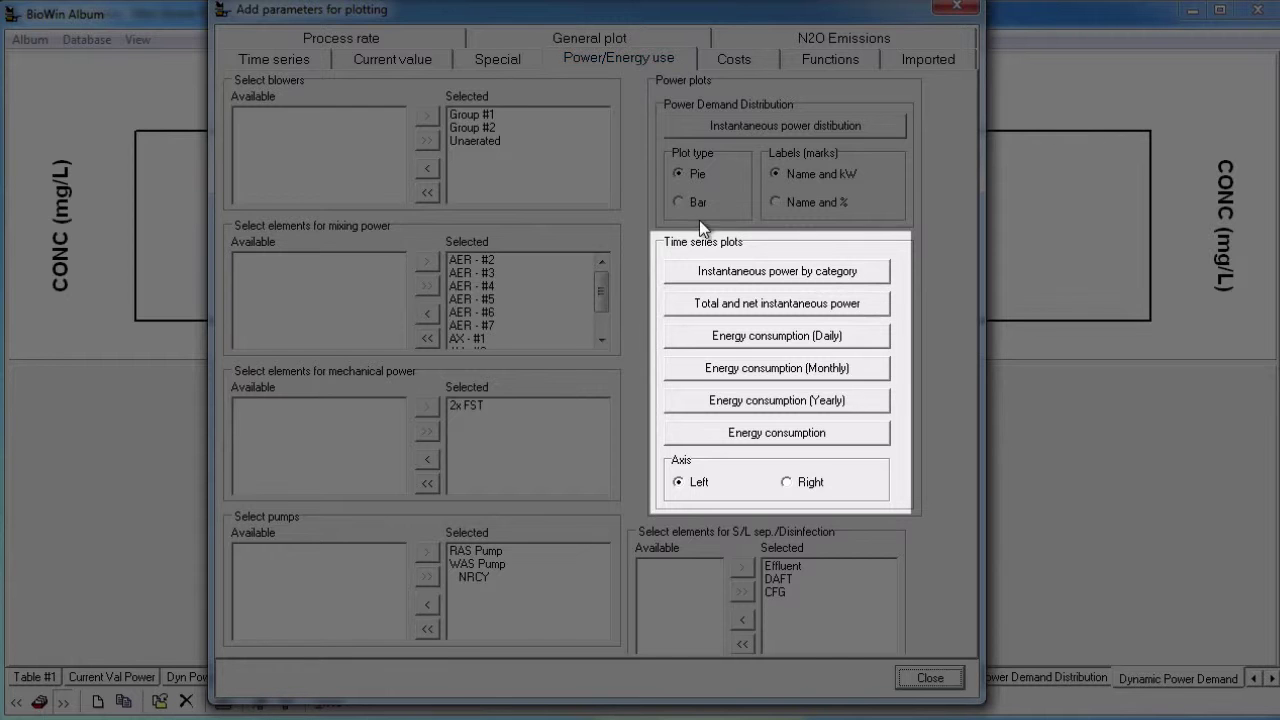
left_click(708, 274)
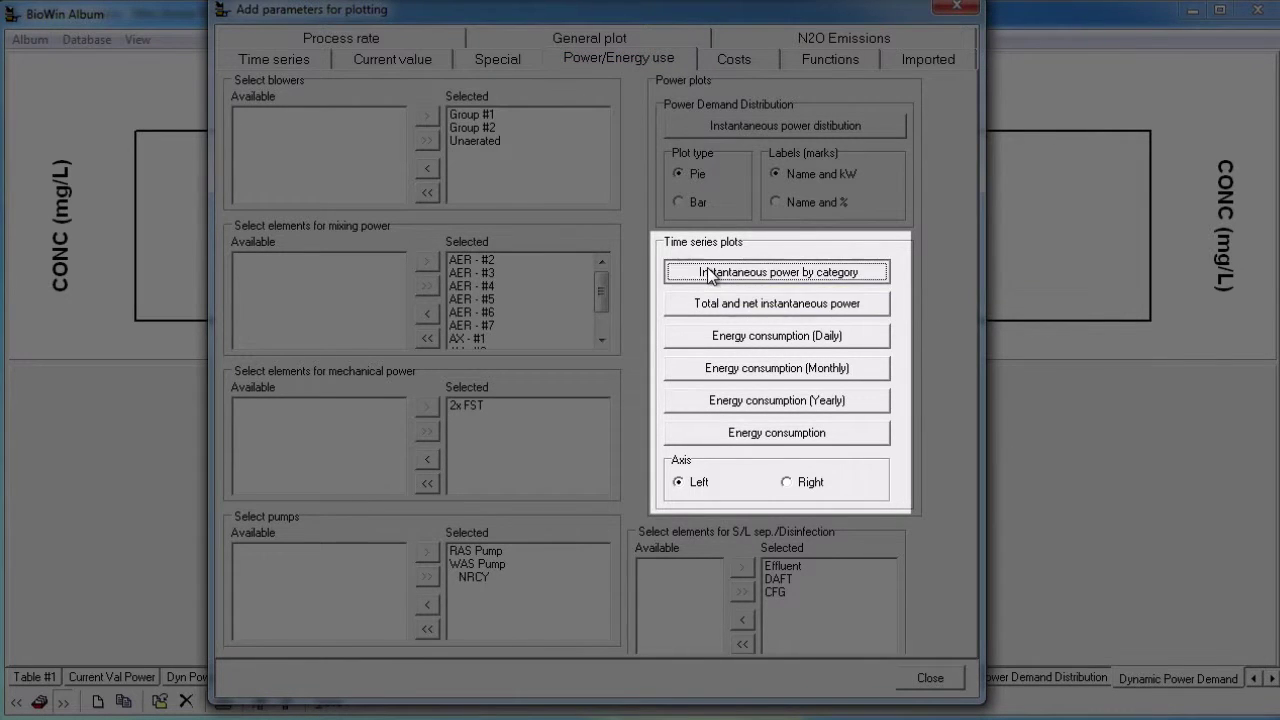
left_click(712, 307)
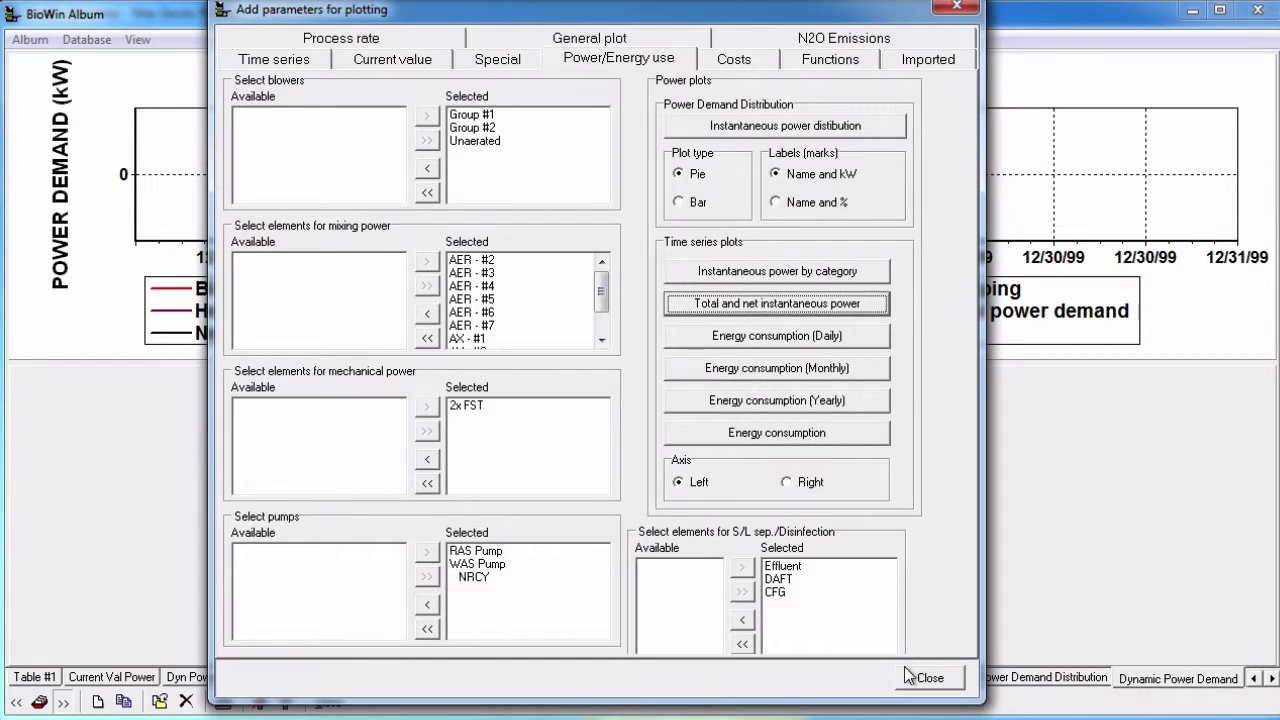
left_click(905, 678)
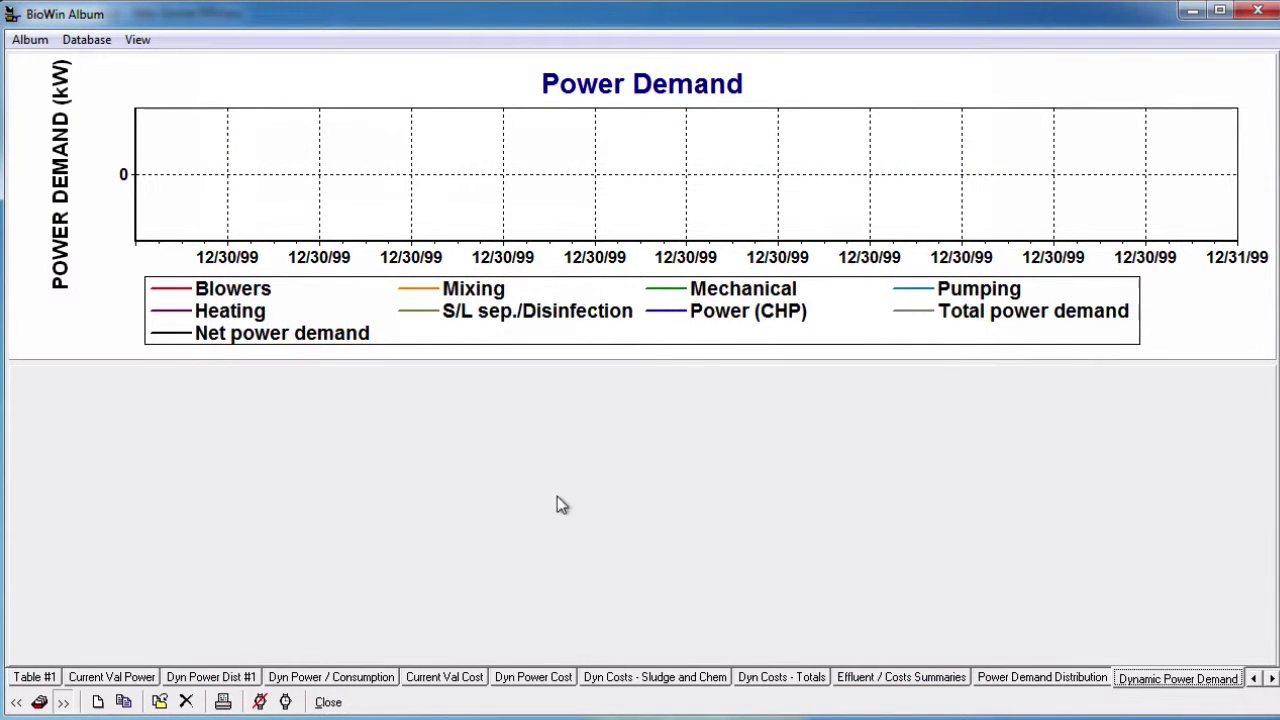
Step: Add a lower-pane chart plotting daily, monthly, yearly and total energy consumption in kWh
right_click(470, 450)
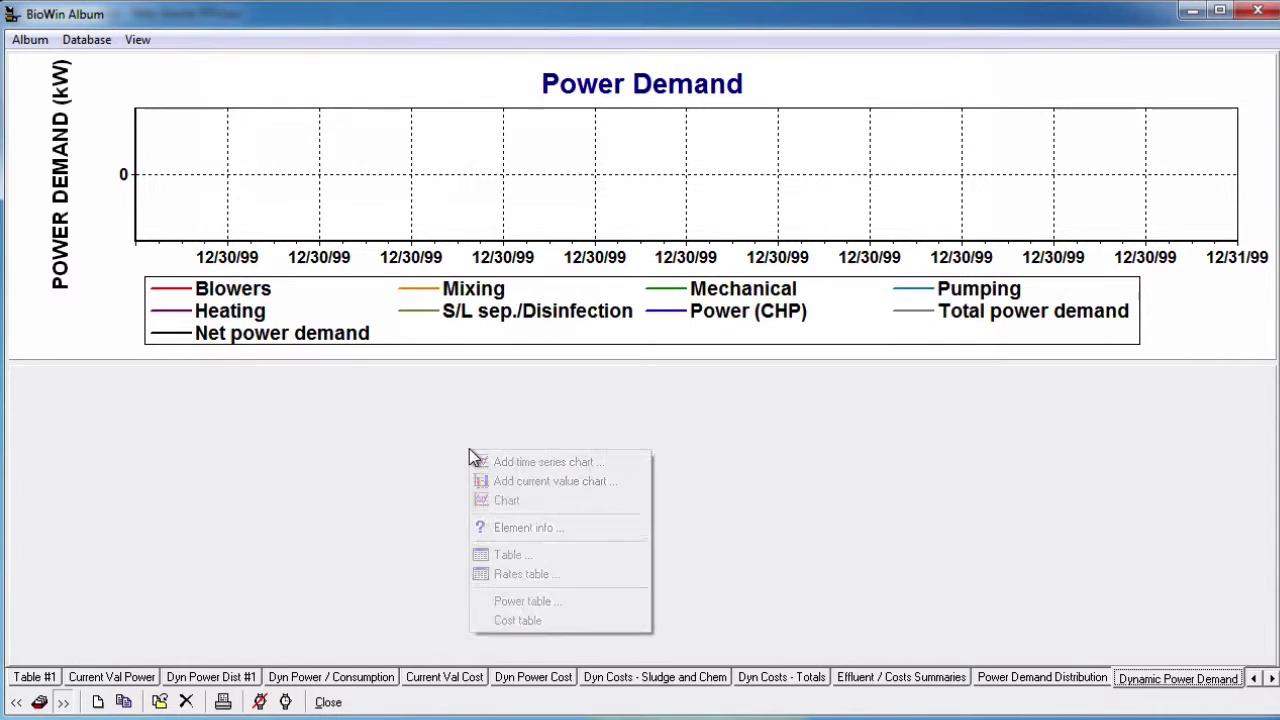
left_click(489, 500)
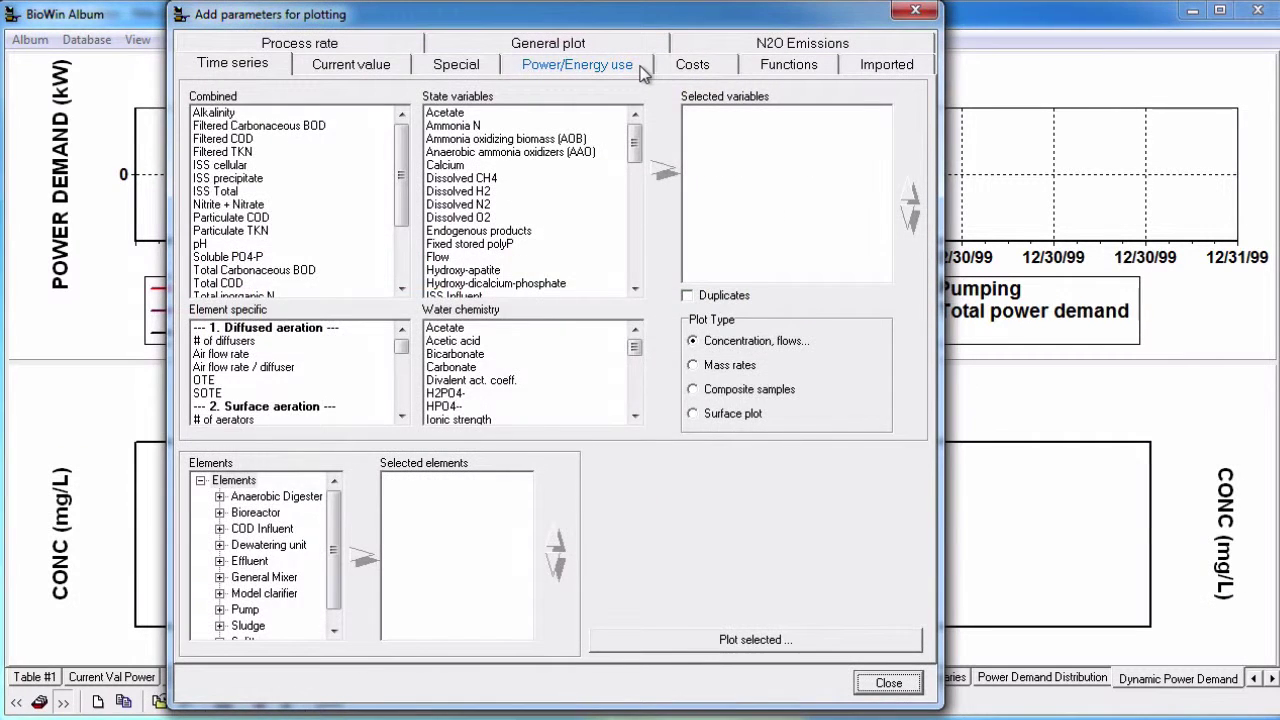
left_click(645, 66)
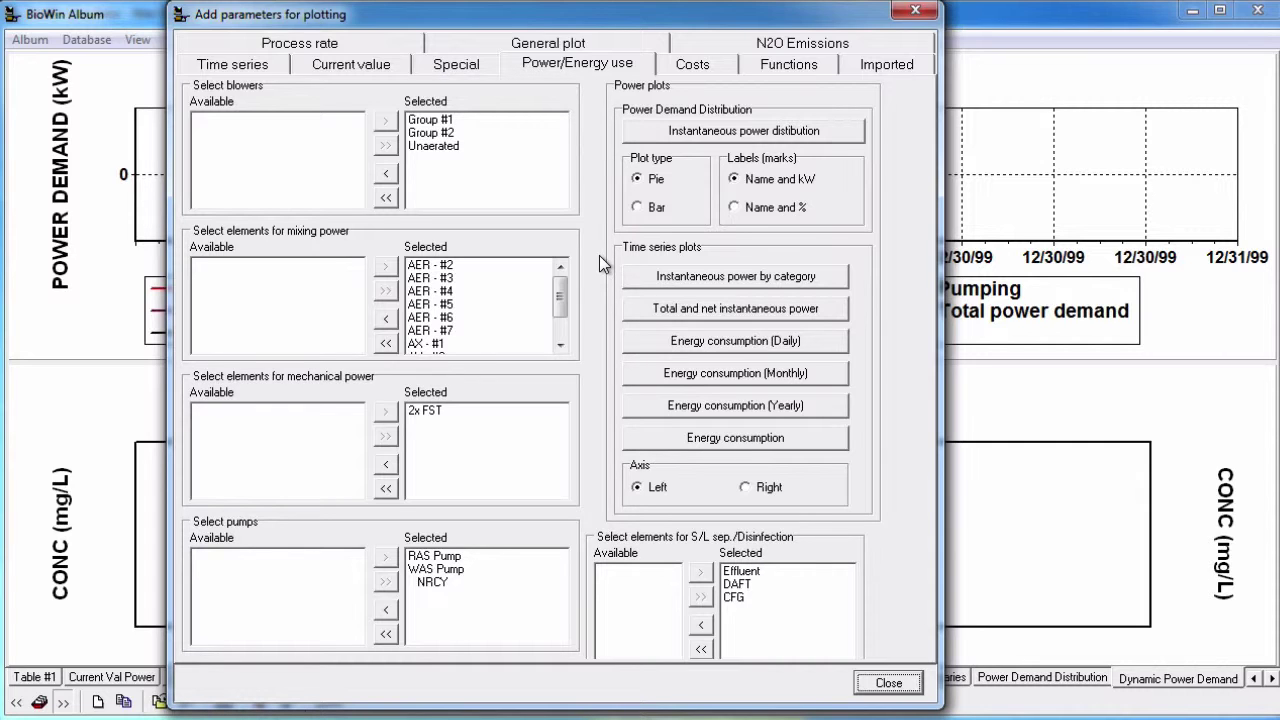
left_click(632, 340)
left_click(643, 373)
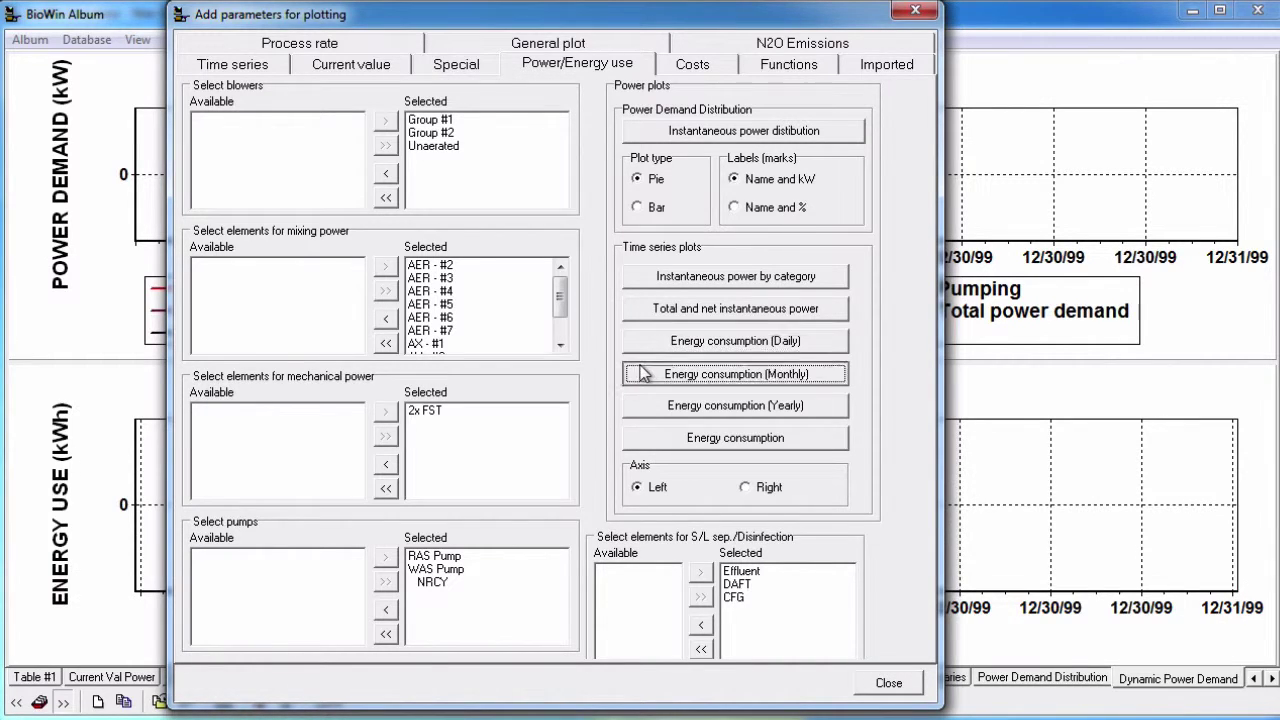
left_click(646, 408)
left_click(647, 449)
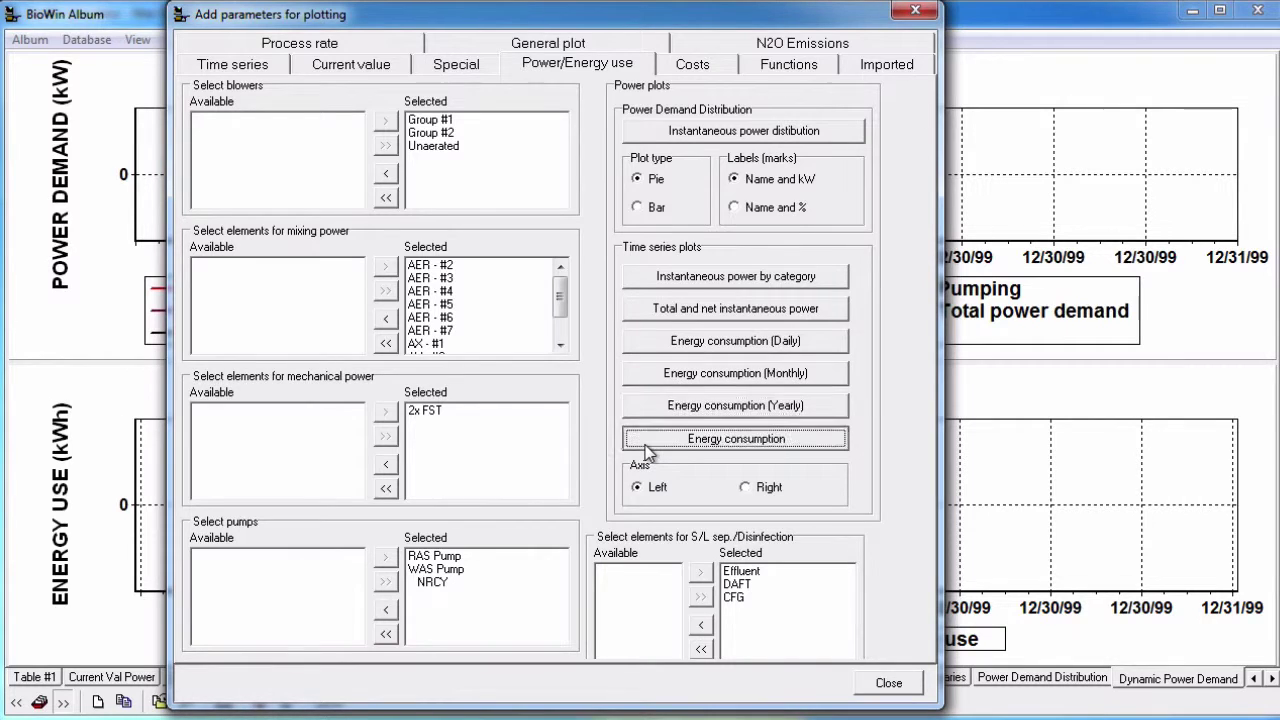